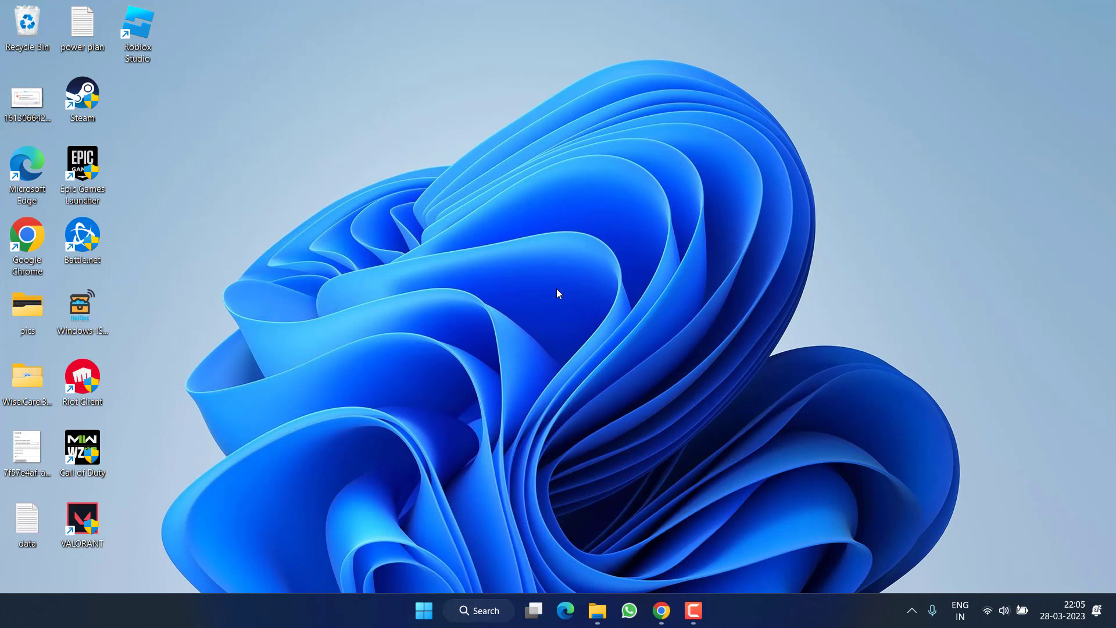
- Open Command Prompt as administrator and flush the DNS cache with ipconfig /flushdns
key("super")
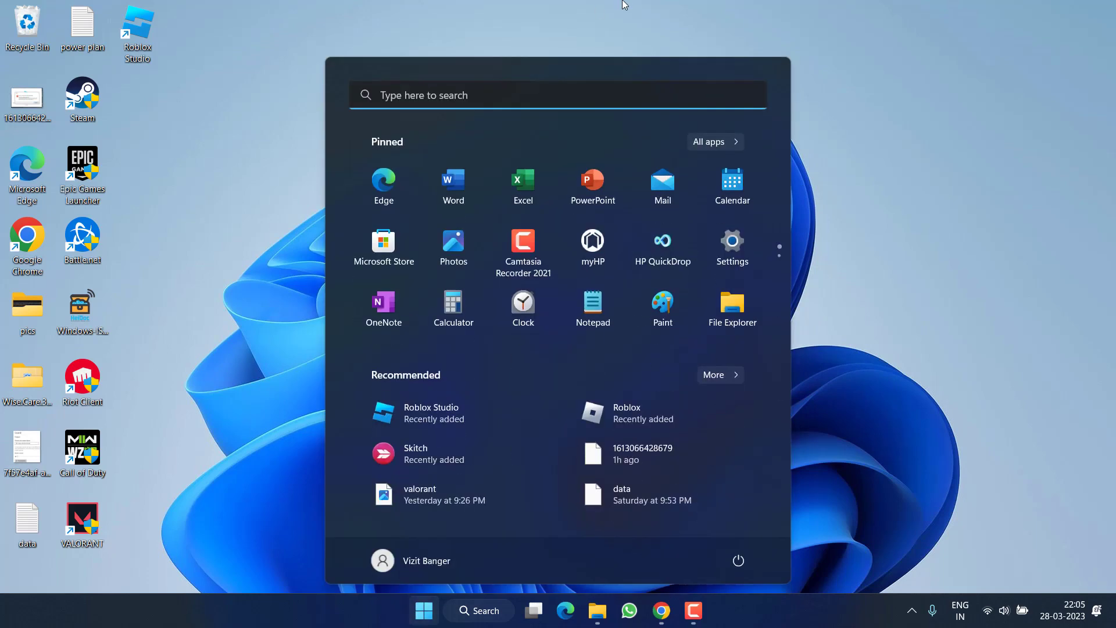
type("cmd")
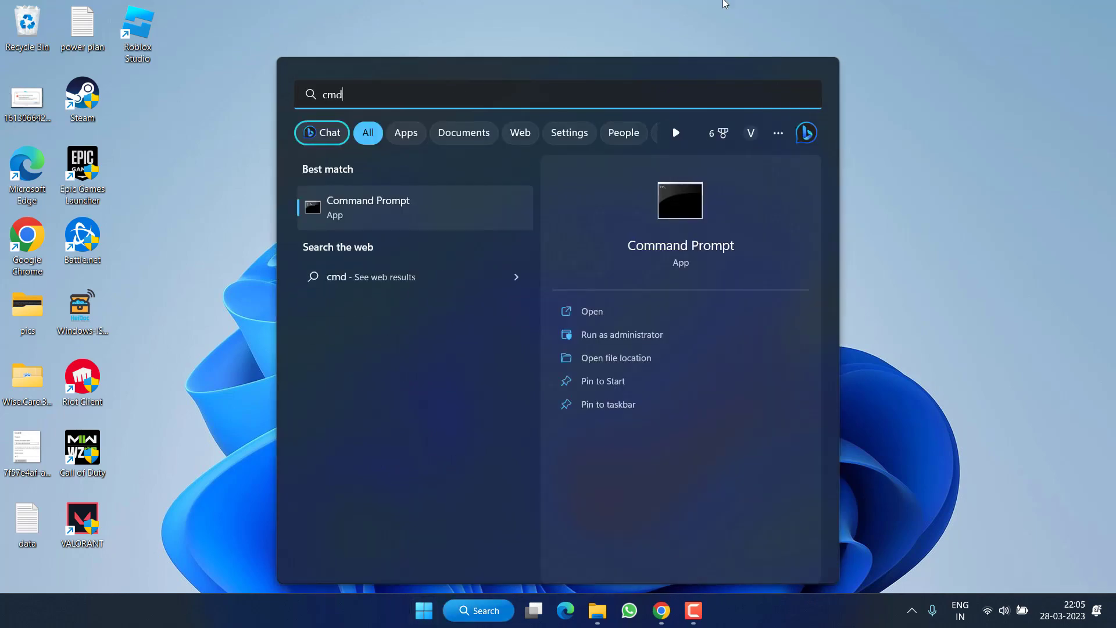
left_click(650, 339)
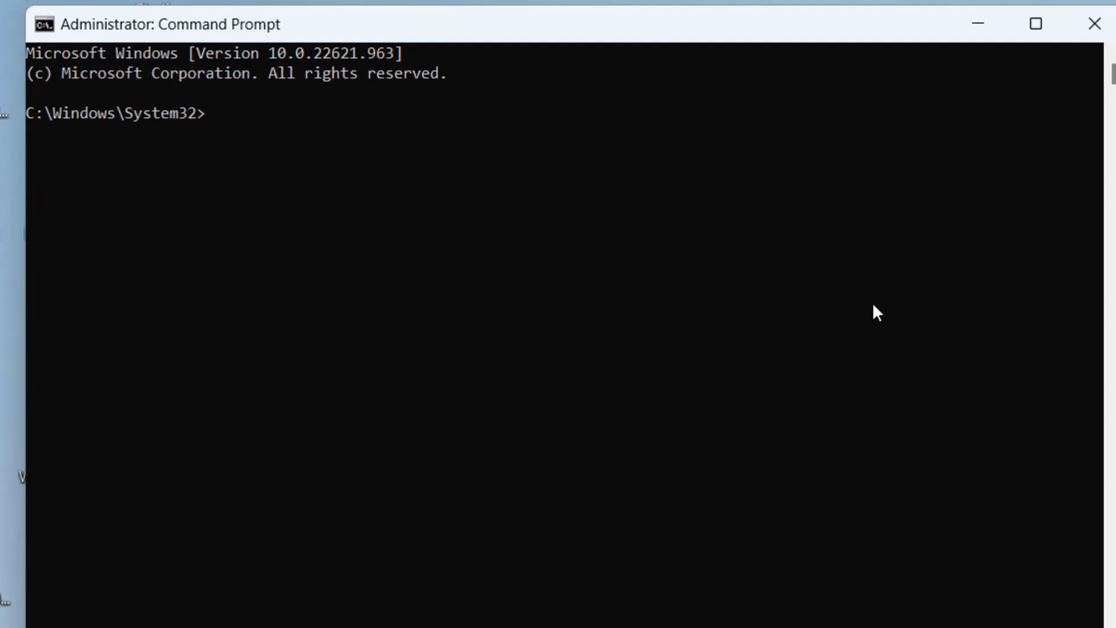
type("ipconfig /flushdns")
key("Return")
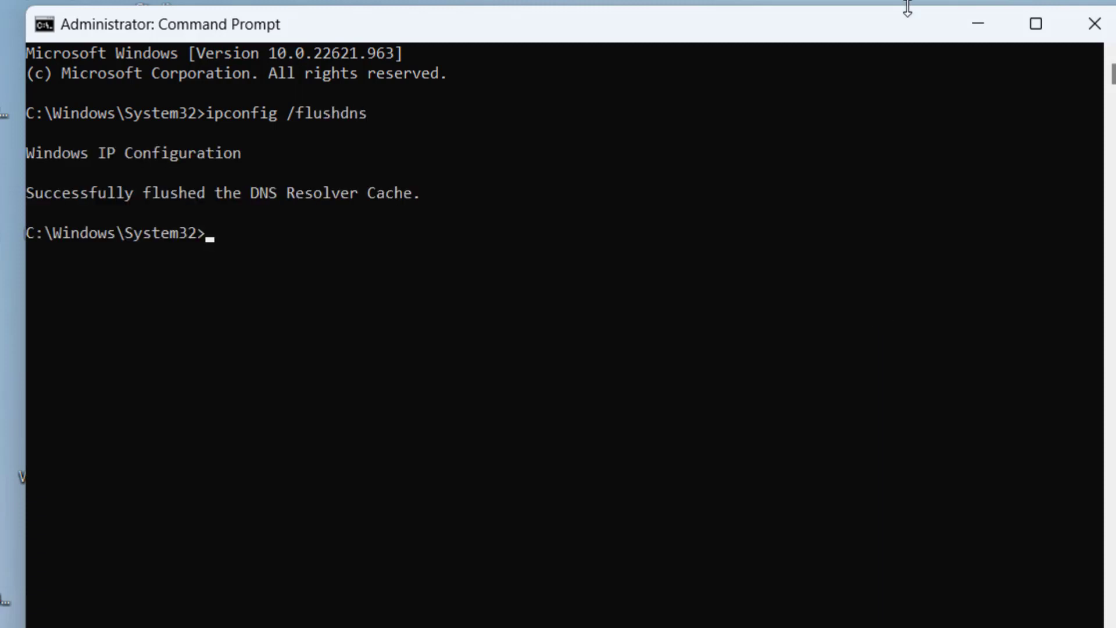
- Reset the TCP/IP stack with netsh int ip reset, then close the console
type("netsh ")
type("int ip")
type(" reset")
type(" c:")
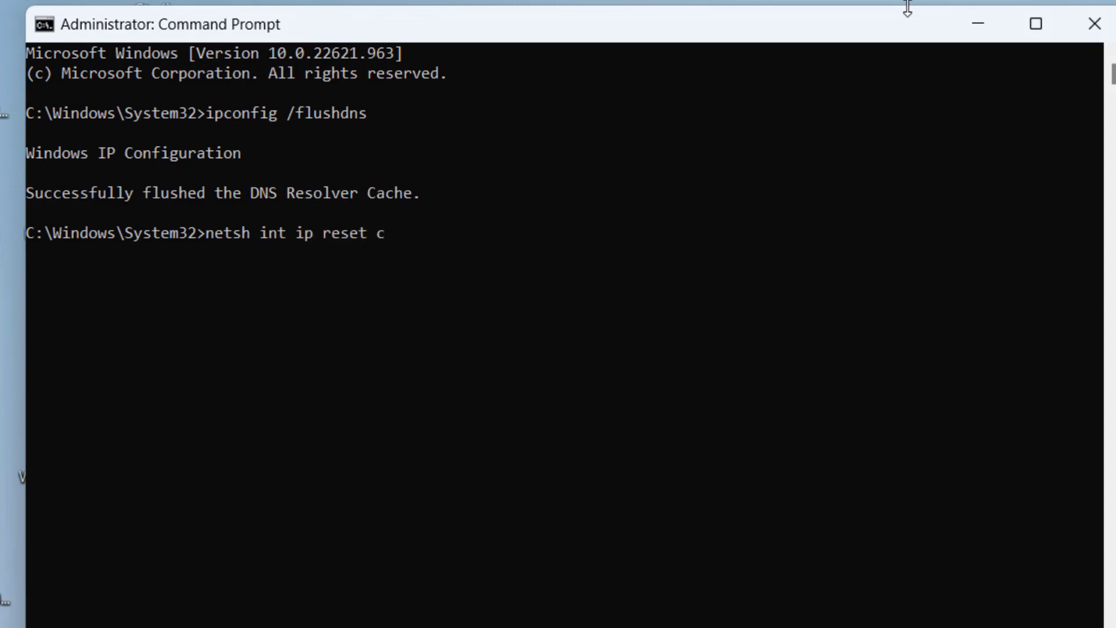
type("esetlo.txt")
key("Return")
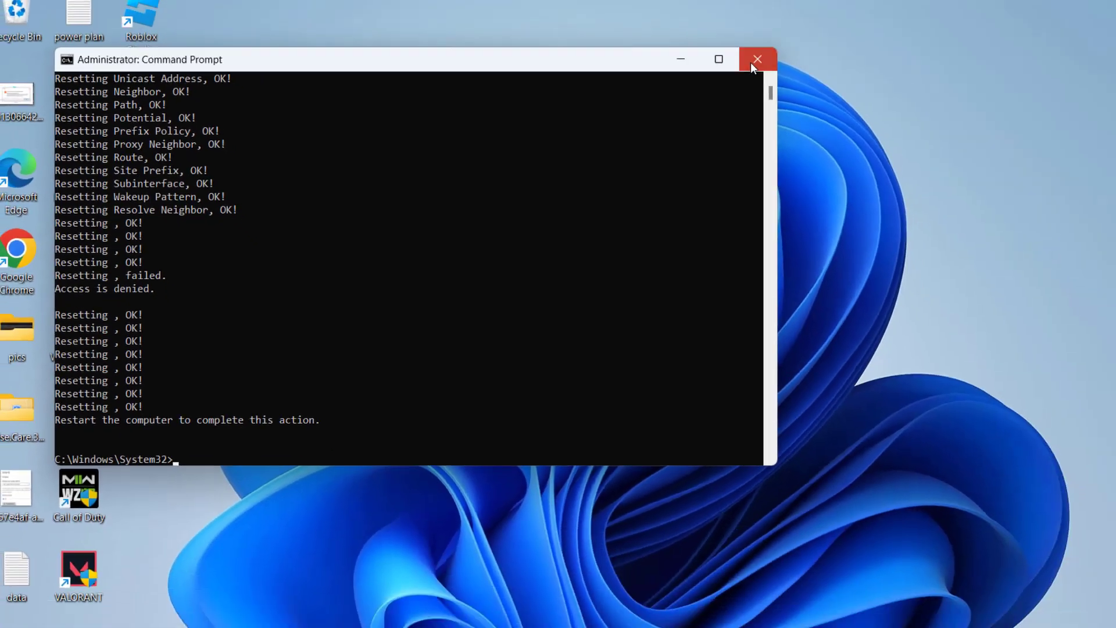
left_click(1094, 24)
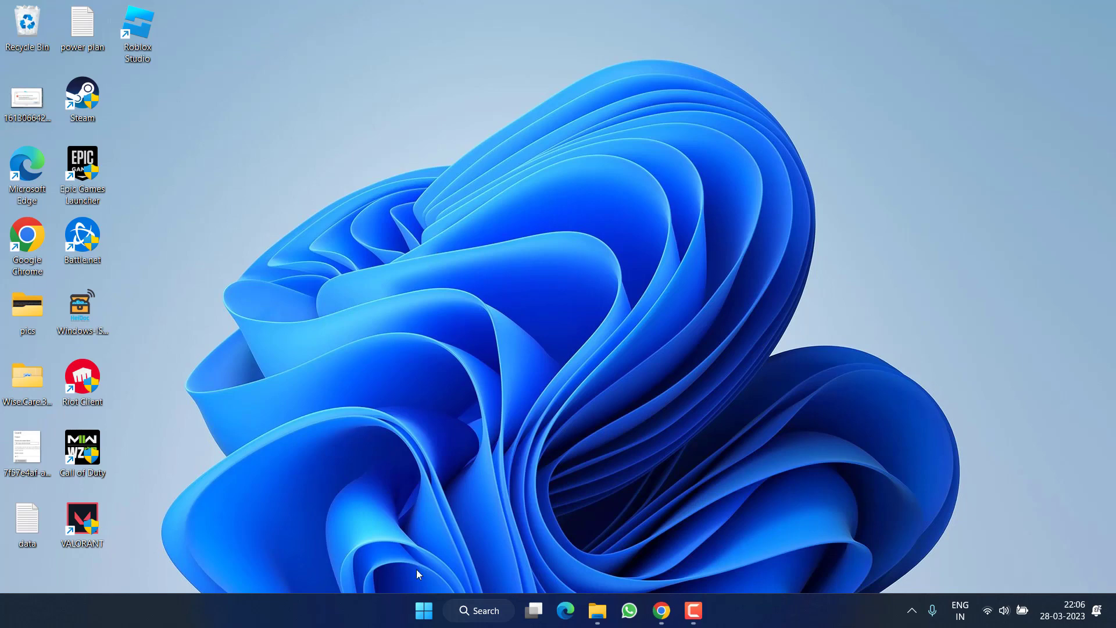
- Open Network Connections by running ncpa.cpl from the Run dialog
right_click(423, 611)
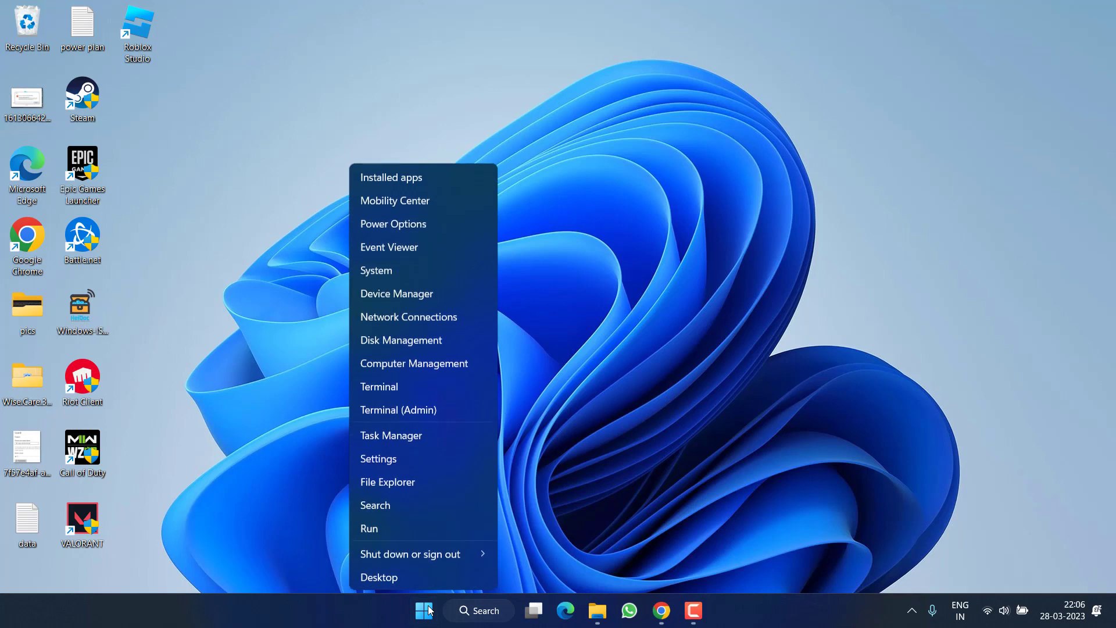
left_click(402, 522)
type("ncpa")
key("Down")
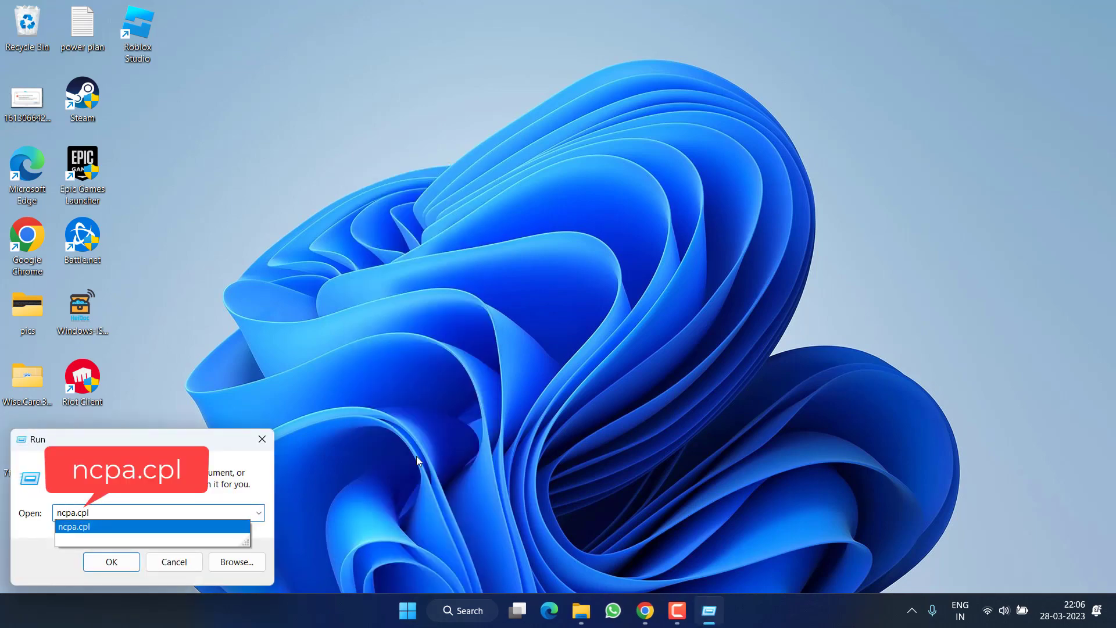
key("Return")
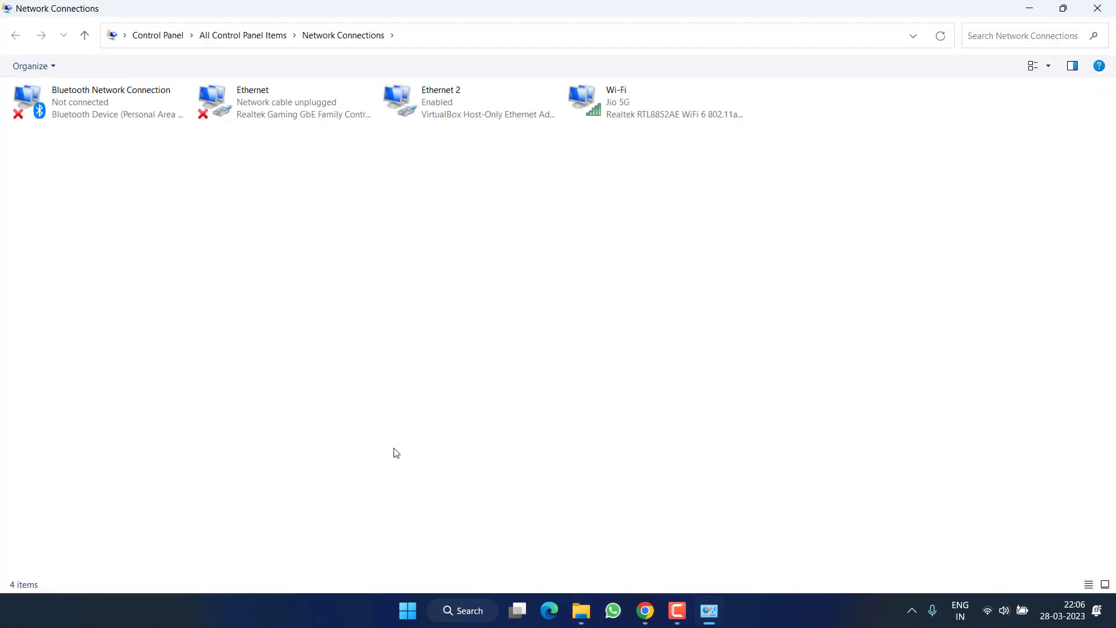
- Set the Wi-Fi IPv4 preferred DNS to 8.8.8.8 and alternate DNS to 8.8.4.4
right_click(621, 104)
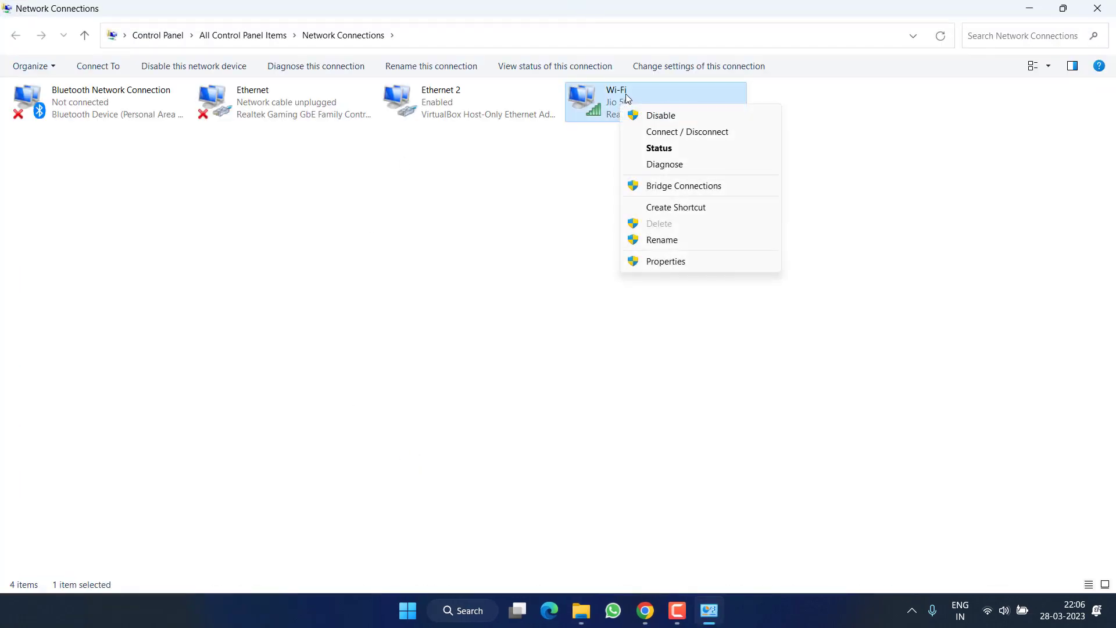
left_click(677, 261)
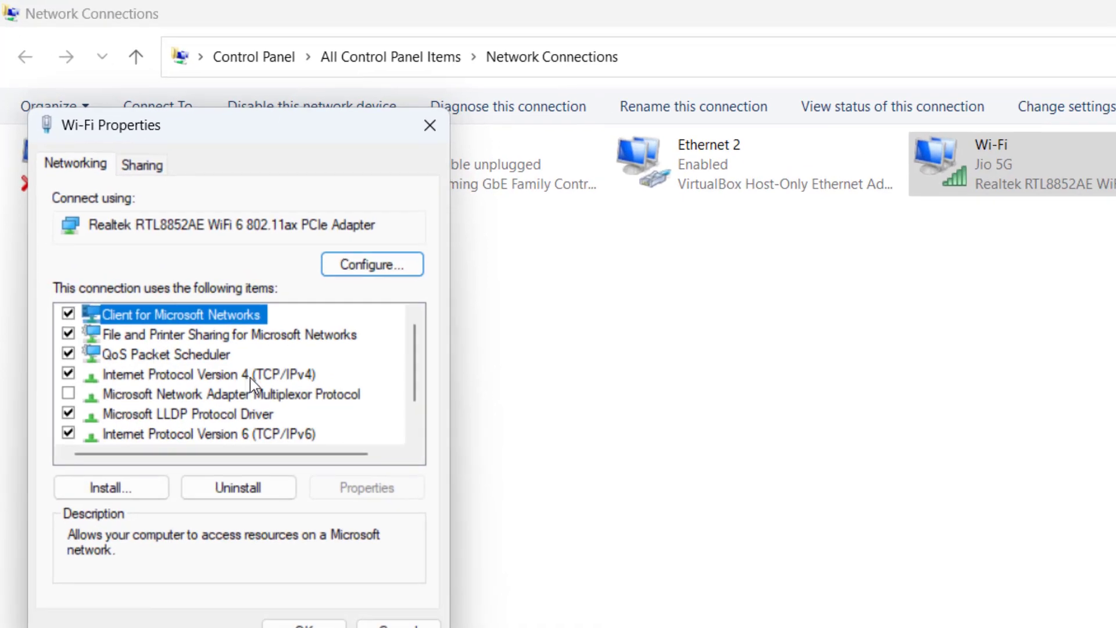
left_click(243, 353)
double_click(259, 375)
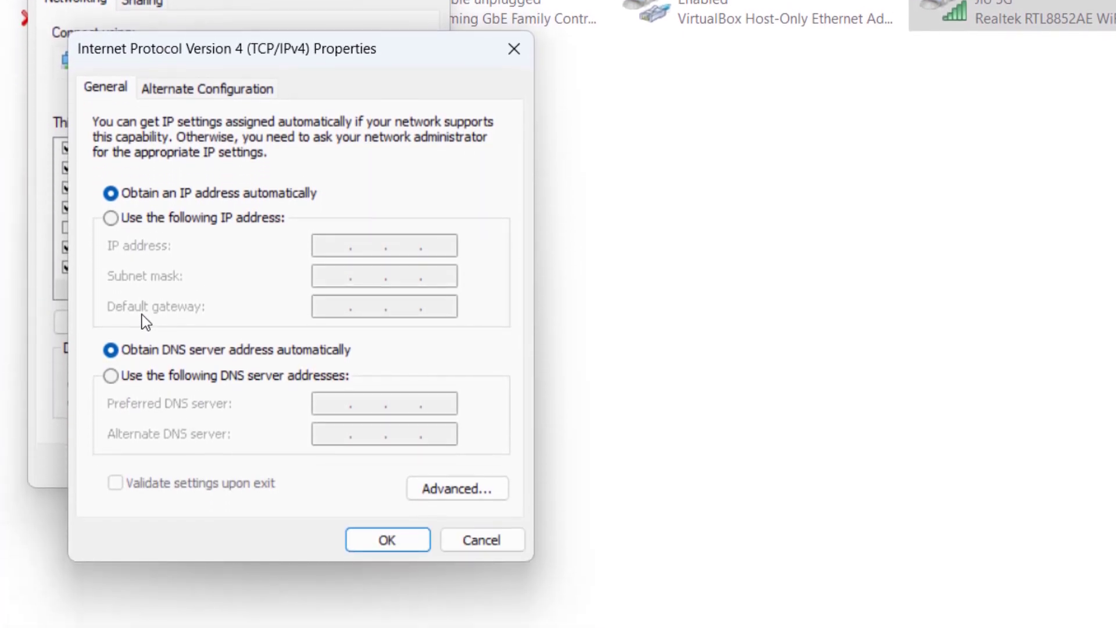
left_click(165, 377)
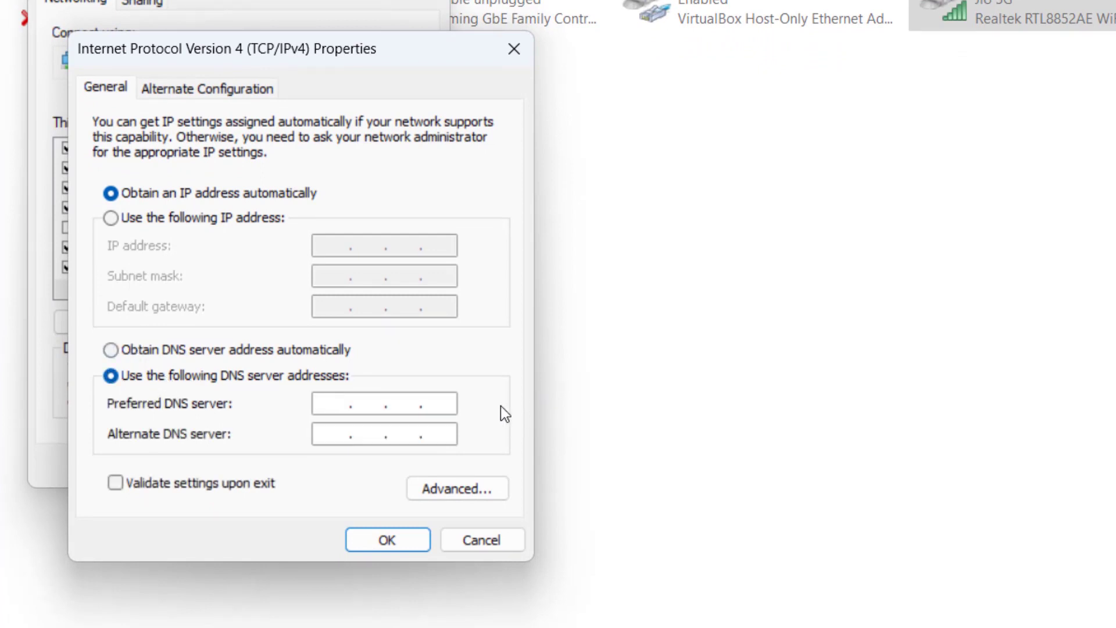
type("8.8.8.8")
left_click(333, 430)
type("8.8.4.4")
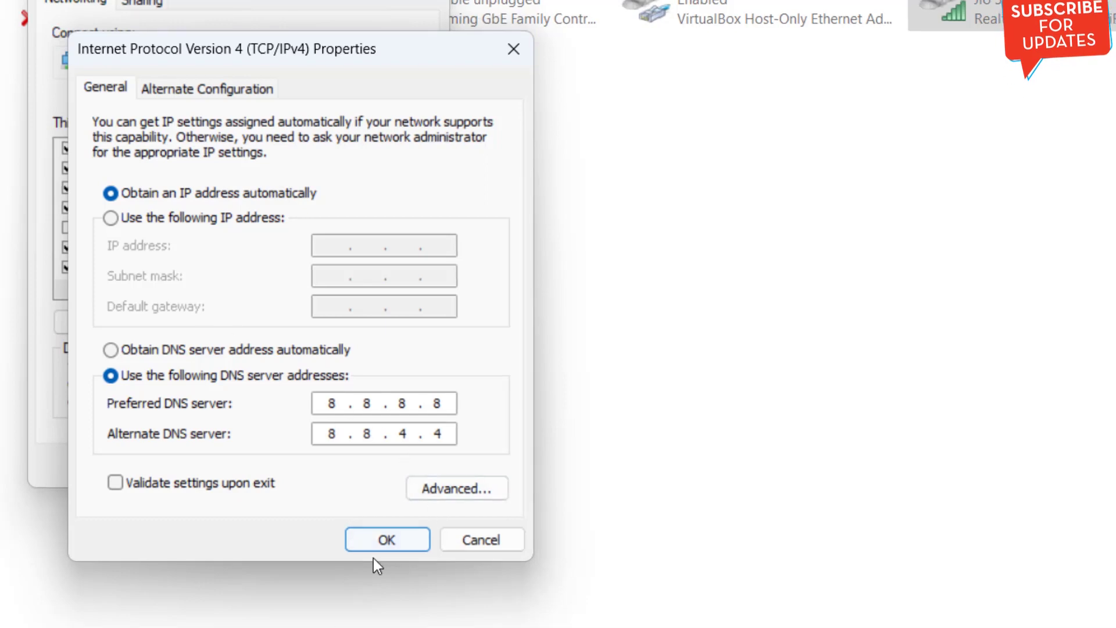
left_click(383, 541)
left_click(186, 397)
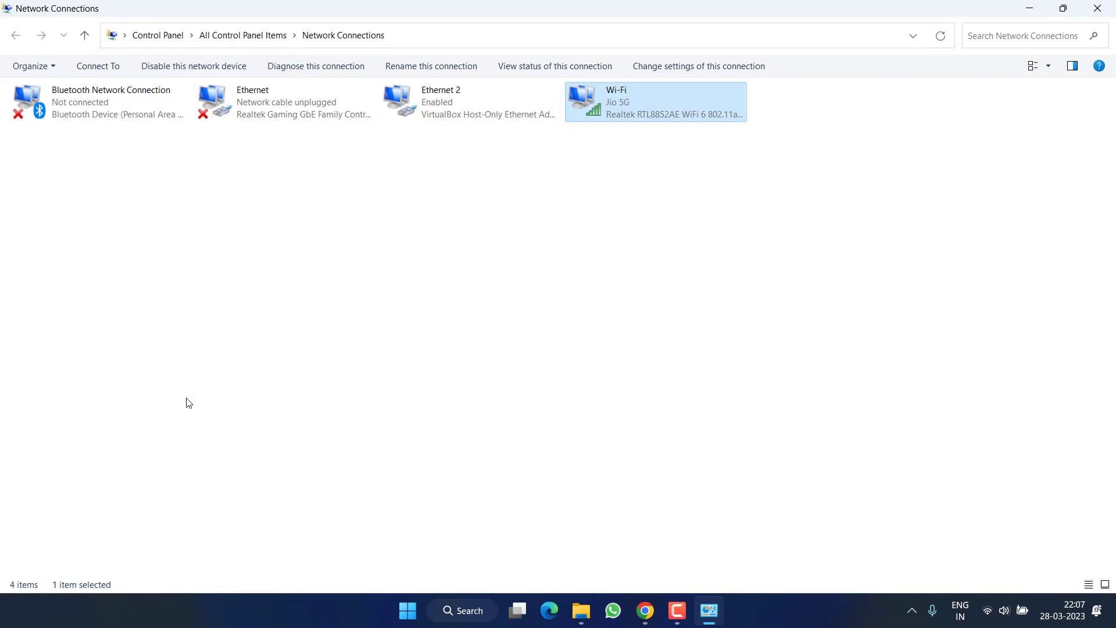
- Close Network Connections, review Downdetector's Roblox outage chart in Chrome, then minimize Chrome
left_click(212, 374)
left_click(1110, 9)
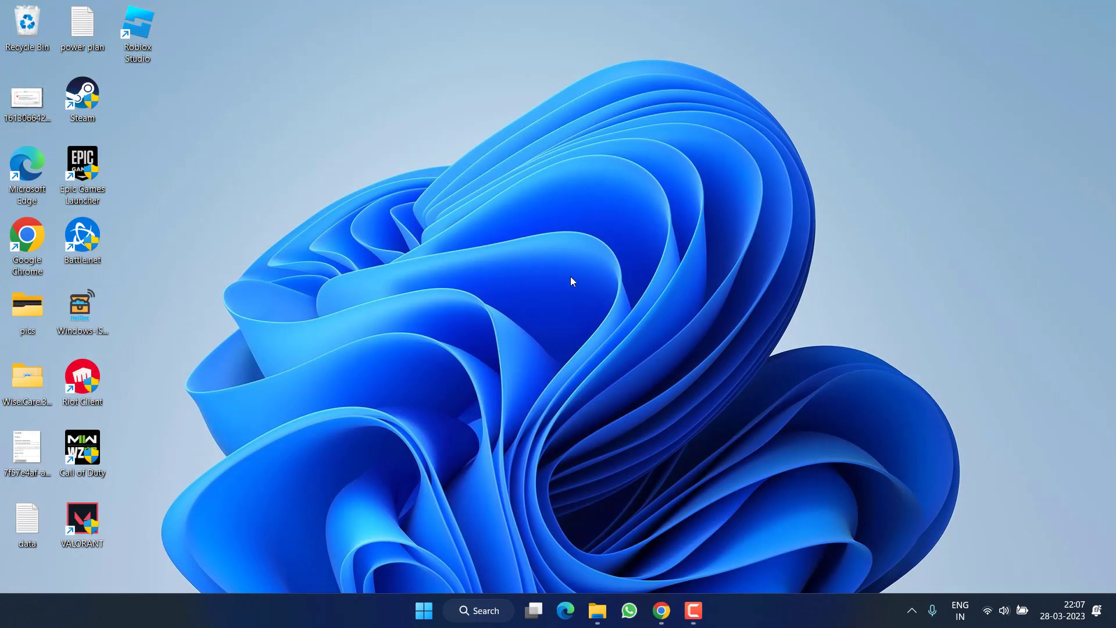
left_click(661, 611)
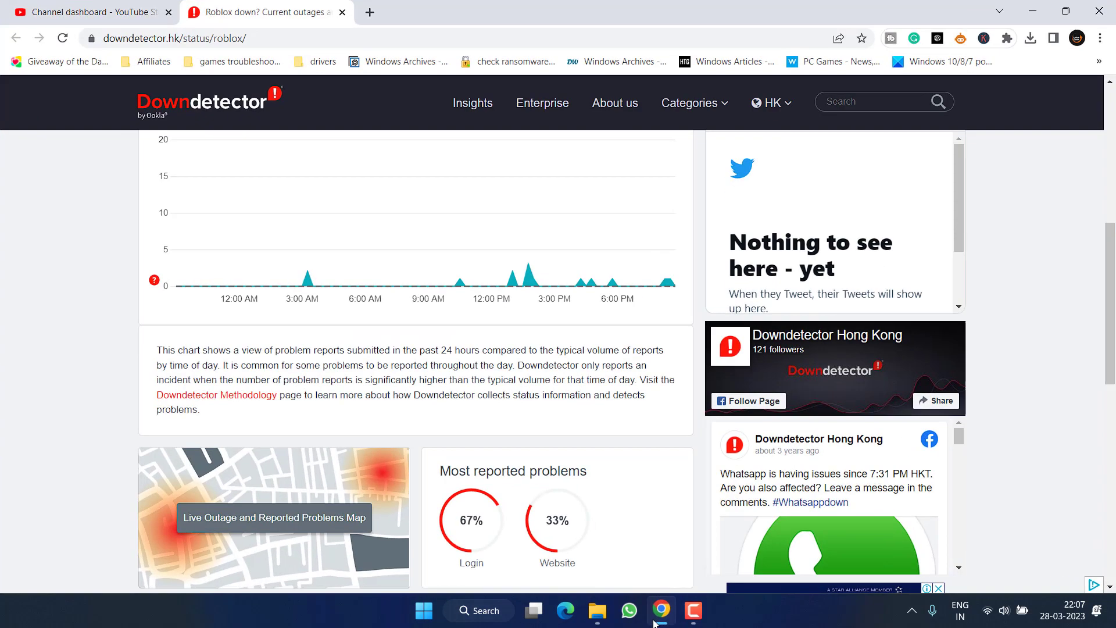
scroll(307, 329, "up", 5)
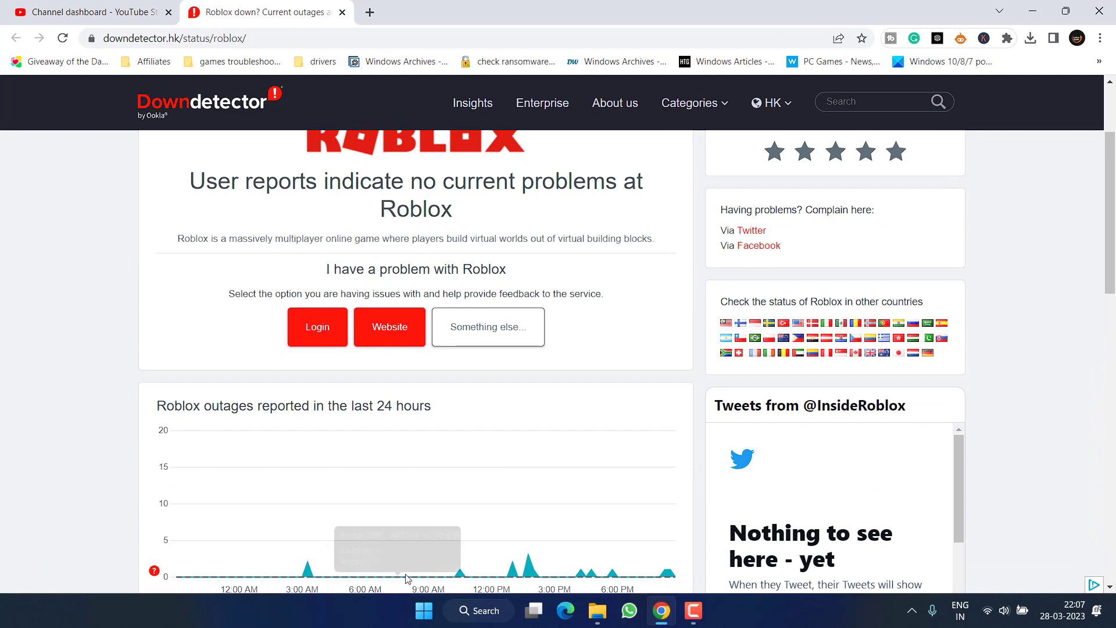
scroll(451, 314, "up", 1)
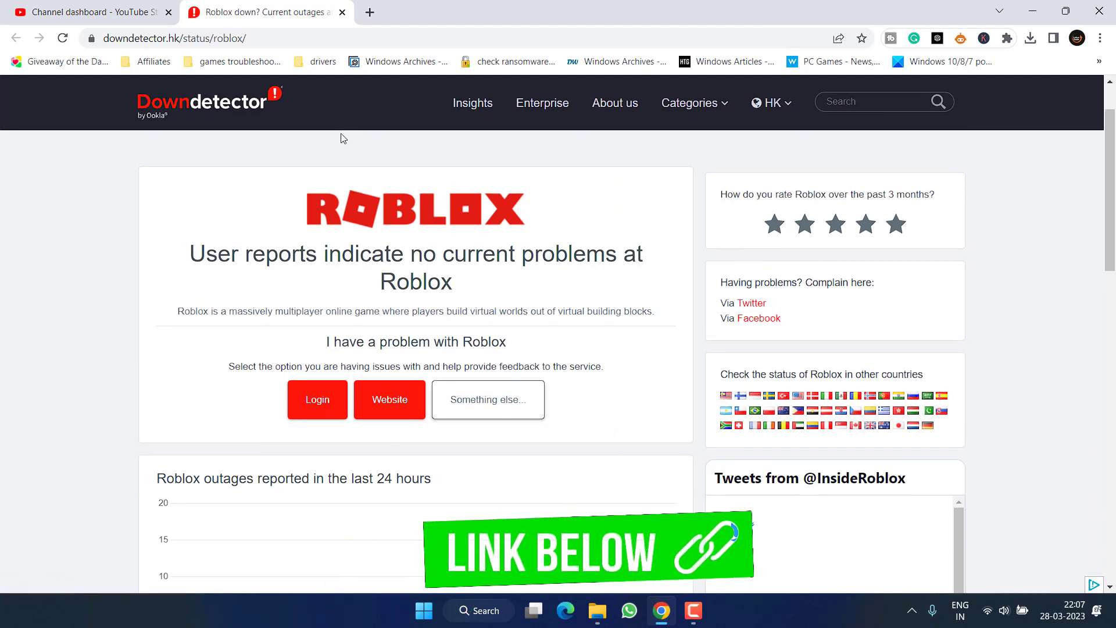
scroll(333, 195, "down", 5)
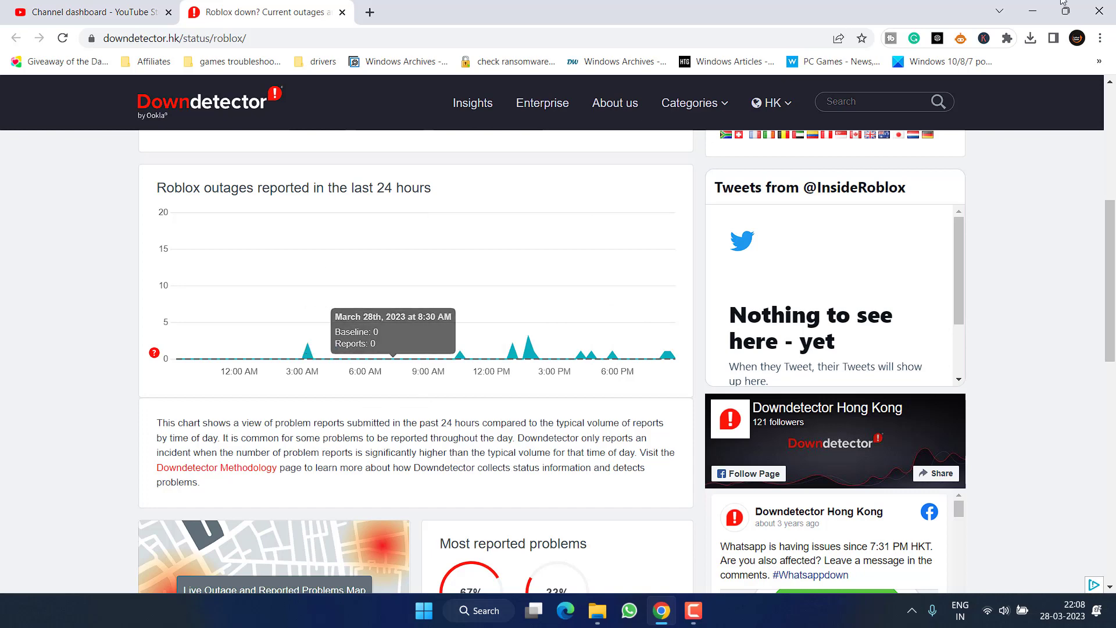
left_click(1042, 7)
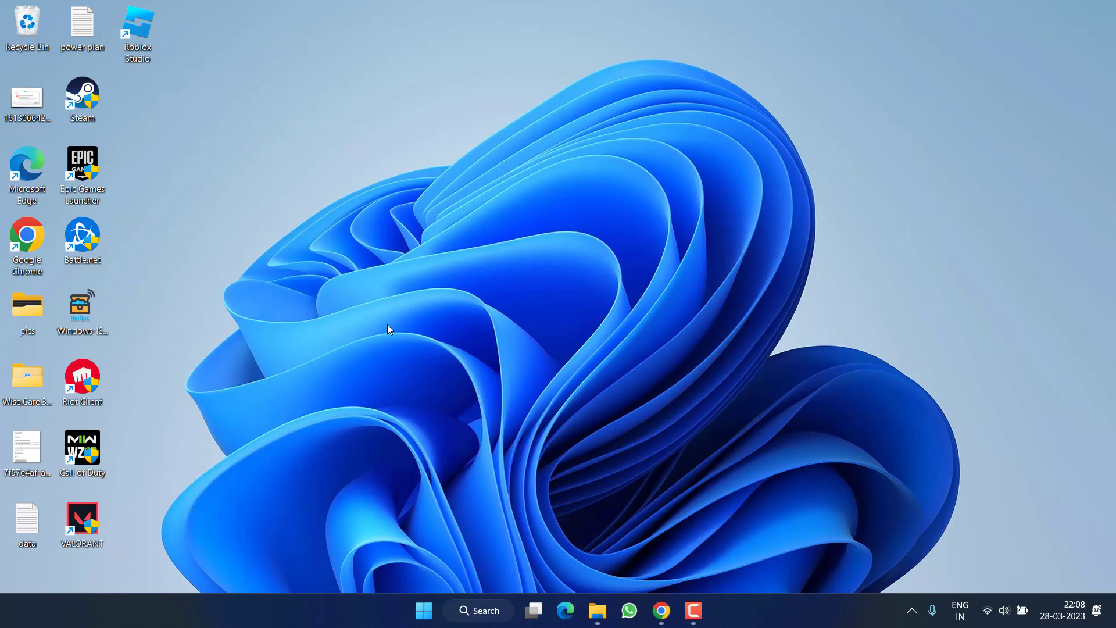
- Enable Disable fullscreen optimizations and Run as administrator on the Roblox Studio shortcut's Compatibility tab
right_click(137, 38)
left_click(209, 249)
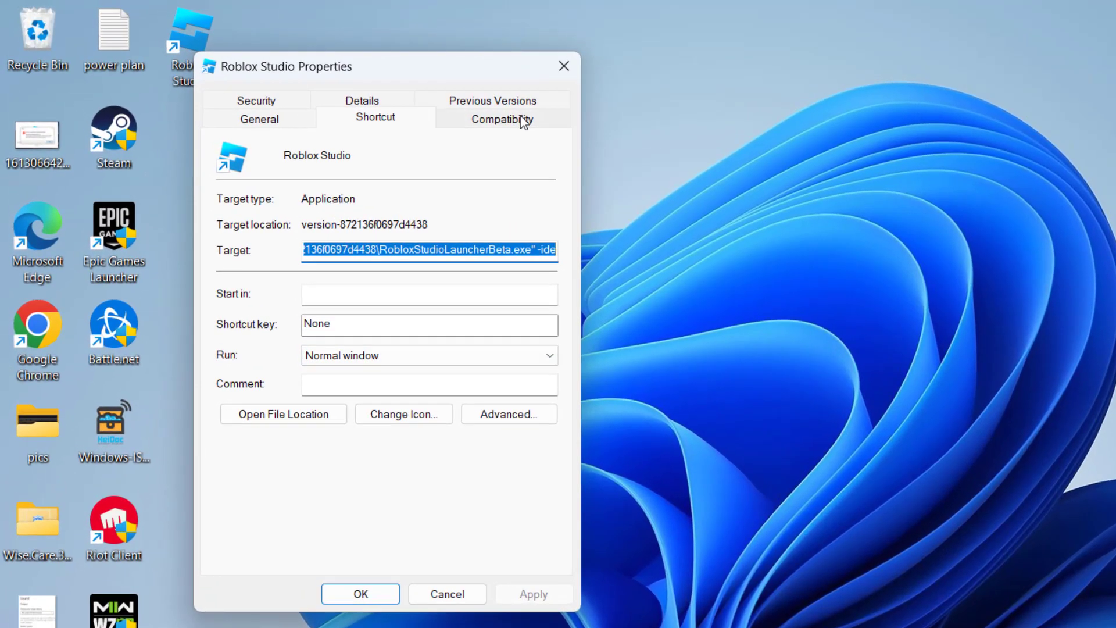
left_click(523, 120)
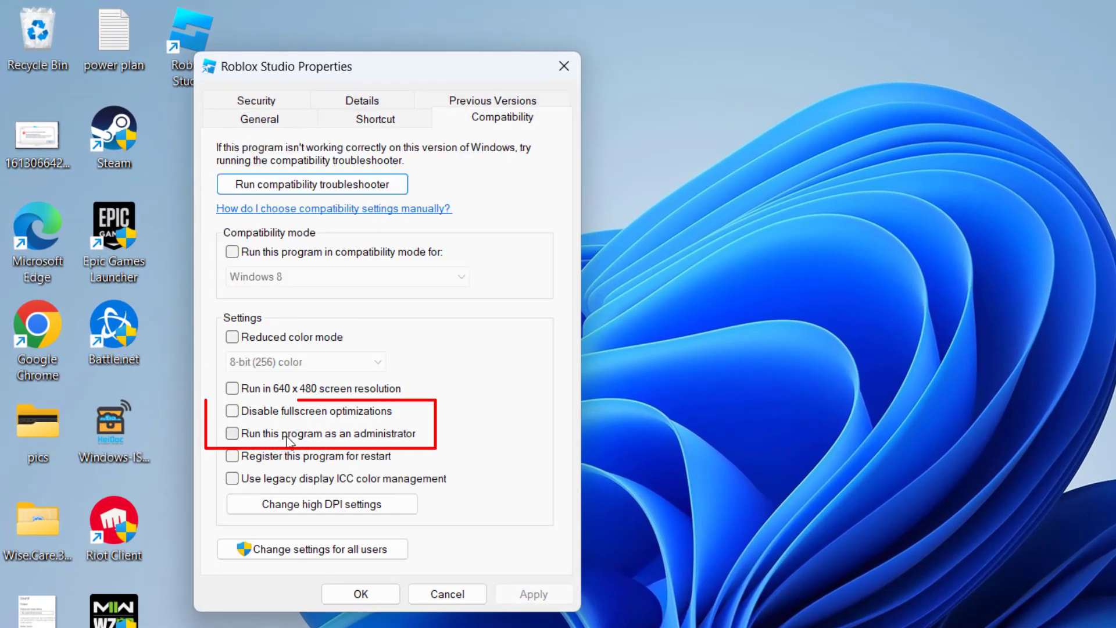
left_click(281, 414)
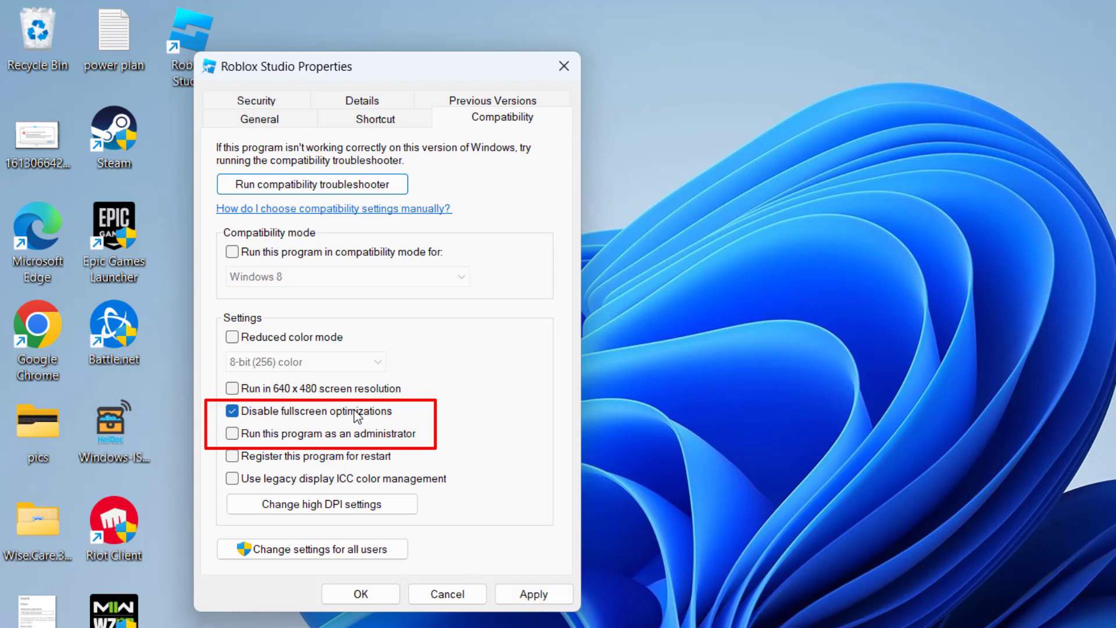
left_click(318, 435)
left_click(533, 594)
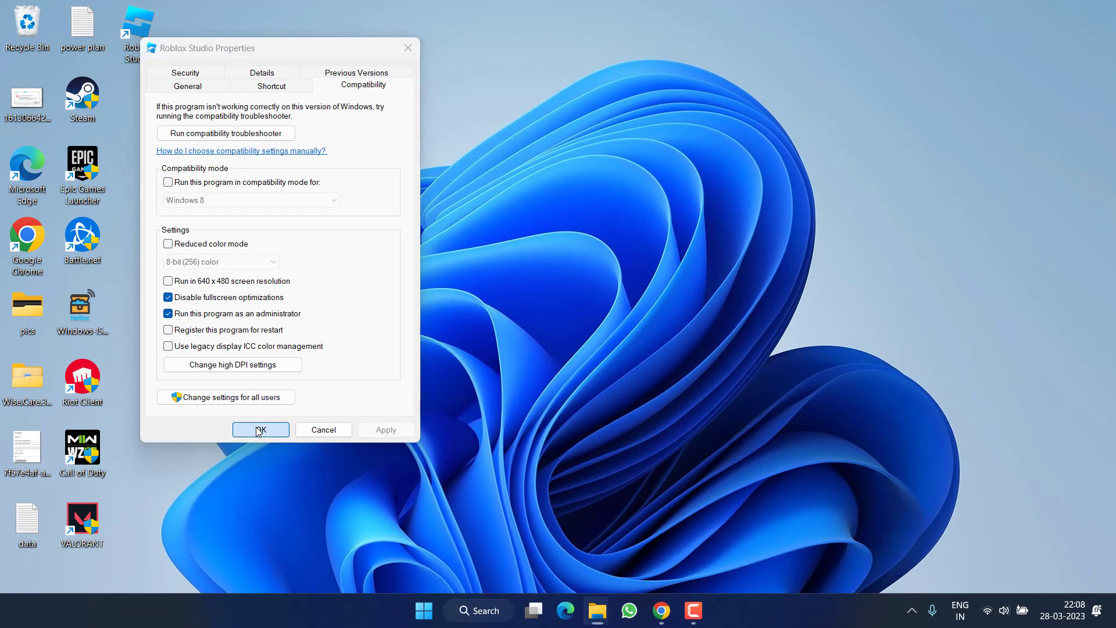
left_click(260, 430)
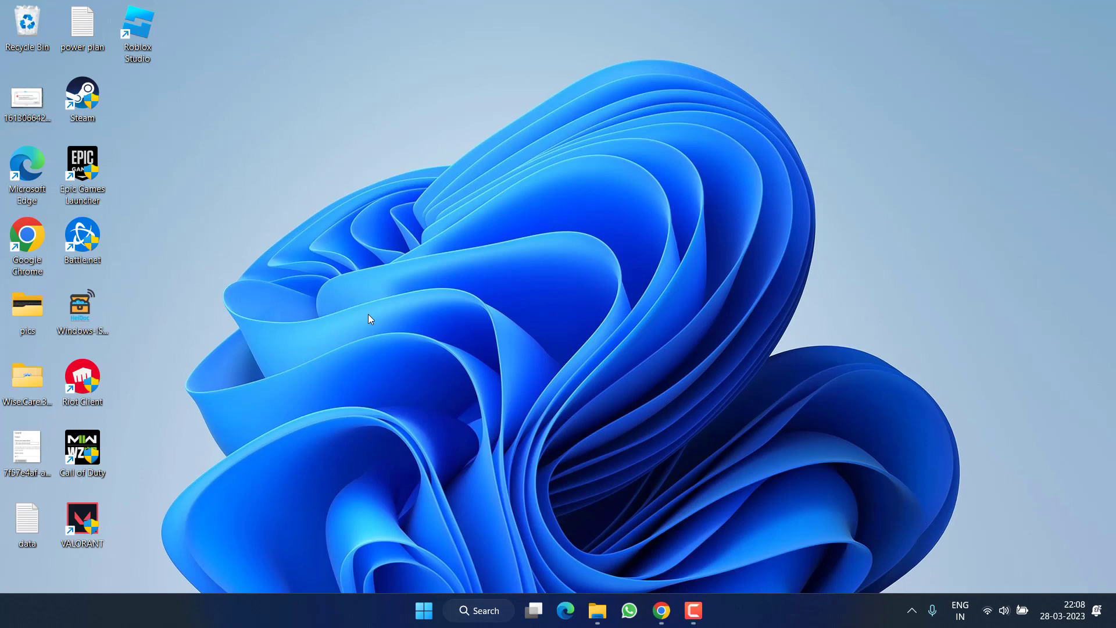
- Launch Windows Security and go from Firewall & network protection to Allow an app through firewall
left_click(423, 610)
type("windo")
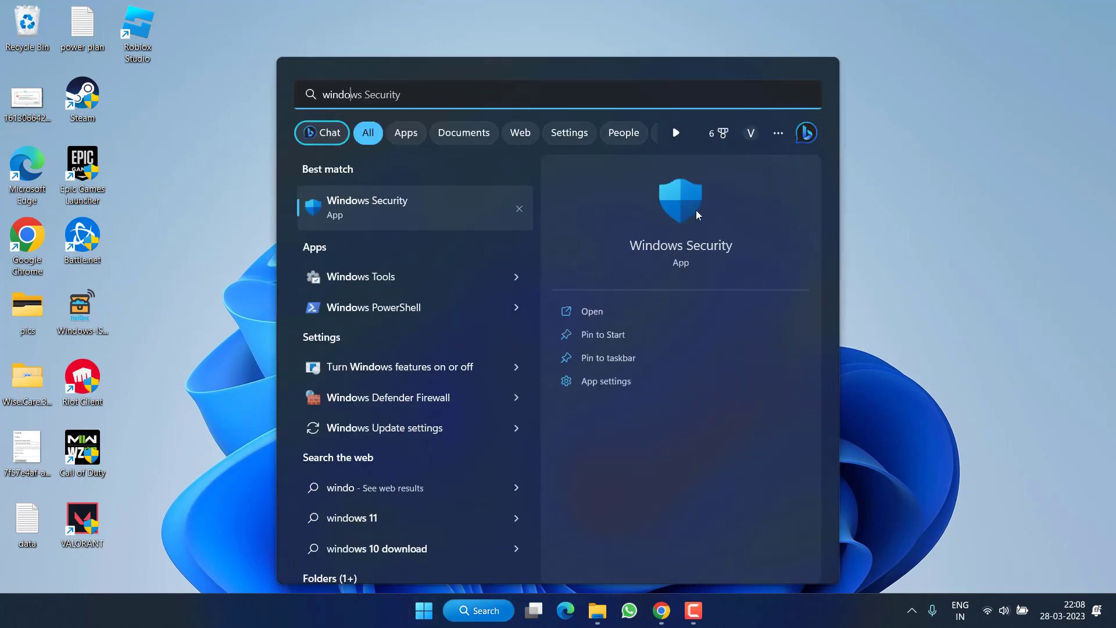
key("Return")
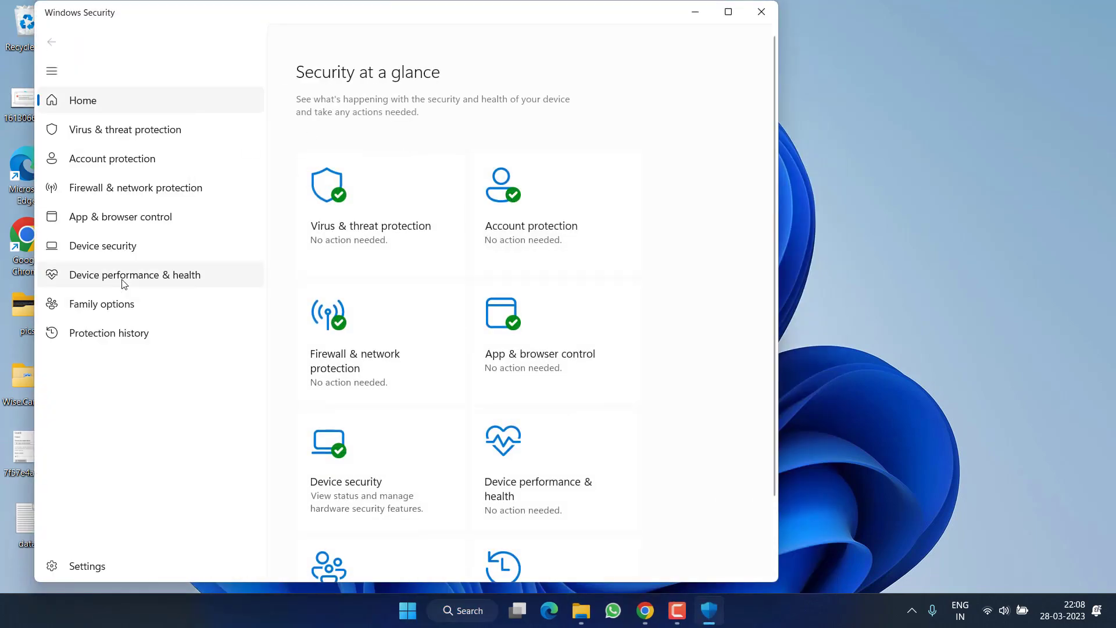
left_click(121, 188)
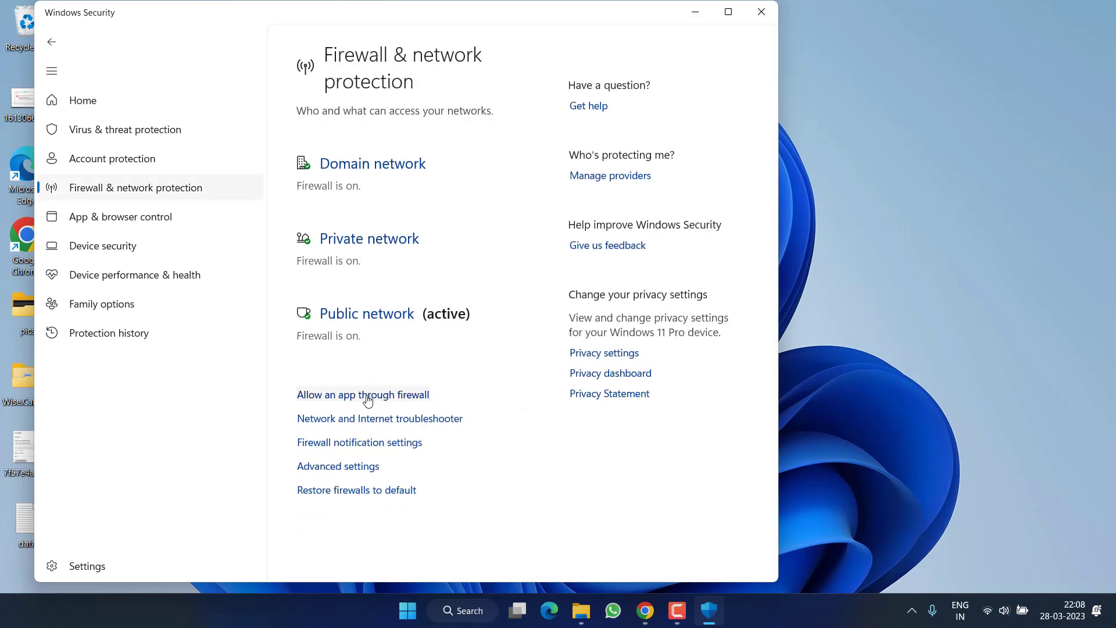
left_click(387, 400)
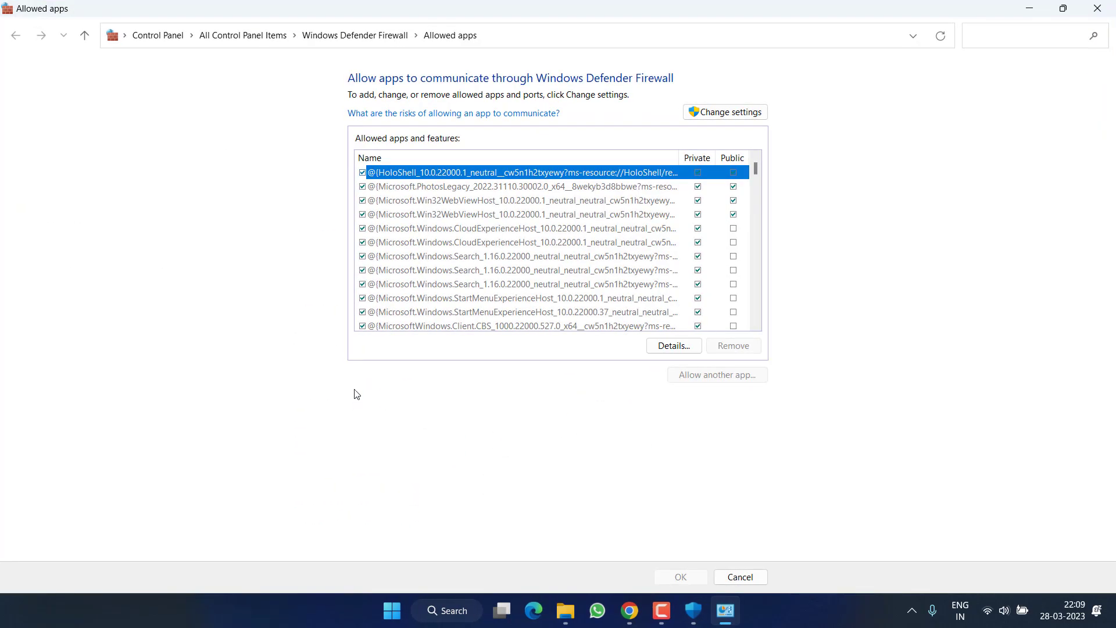
- Unlock the allowed apps list, add another app, and browse into C:\Users
left_click(726, 112)
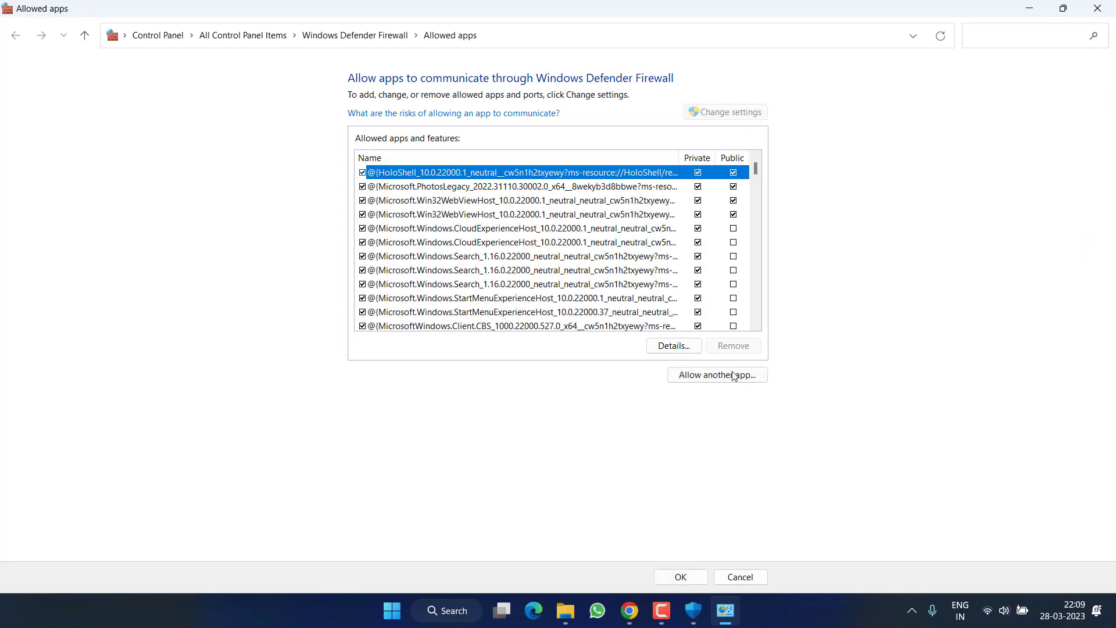
left_click(705, 377)
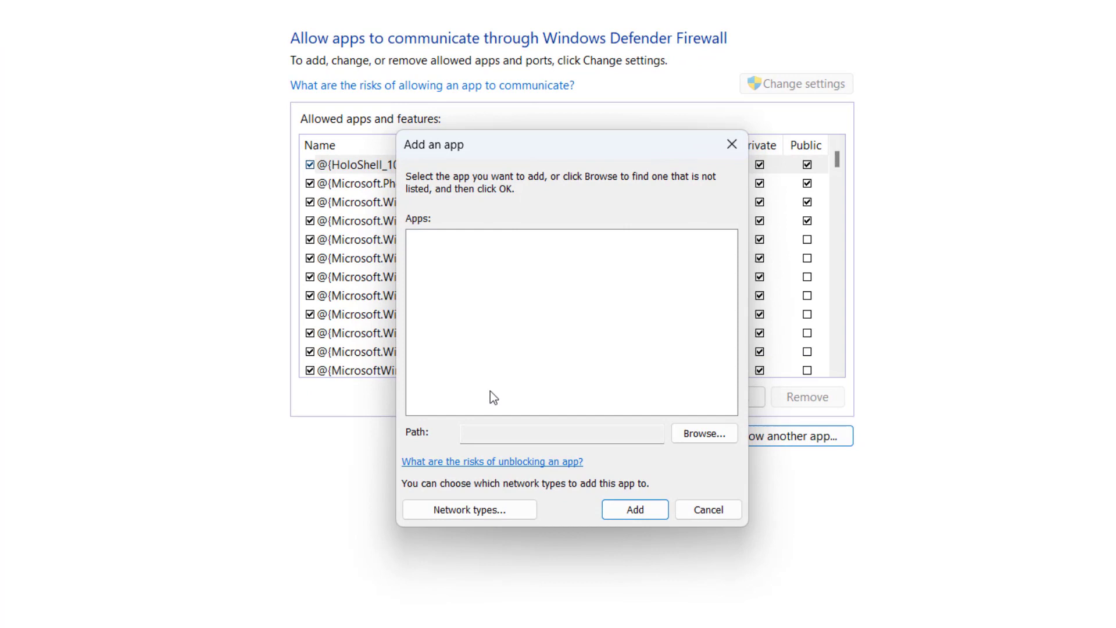
left_click(704, 433)
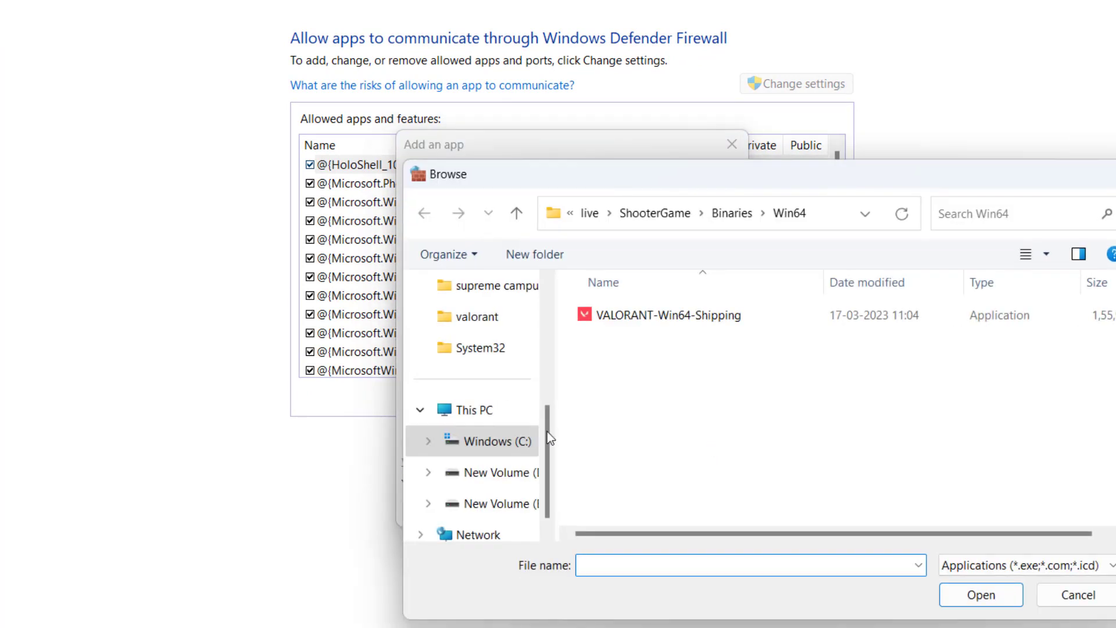
left_click(483, 443)
scroll(668, 436, "down", 2)
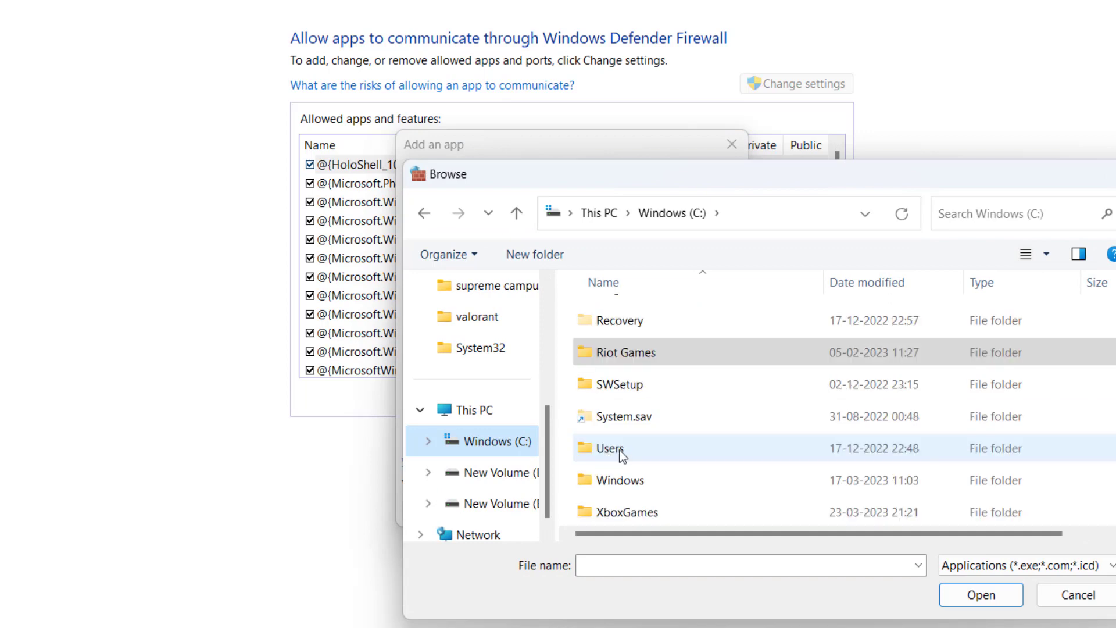
double_click(607, 450)
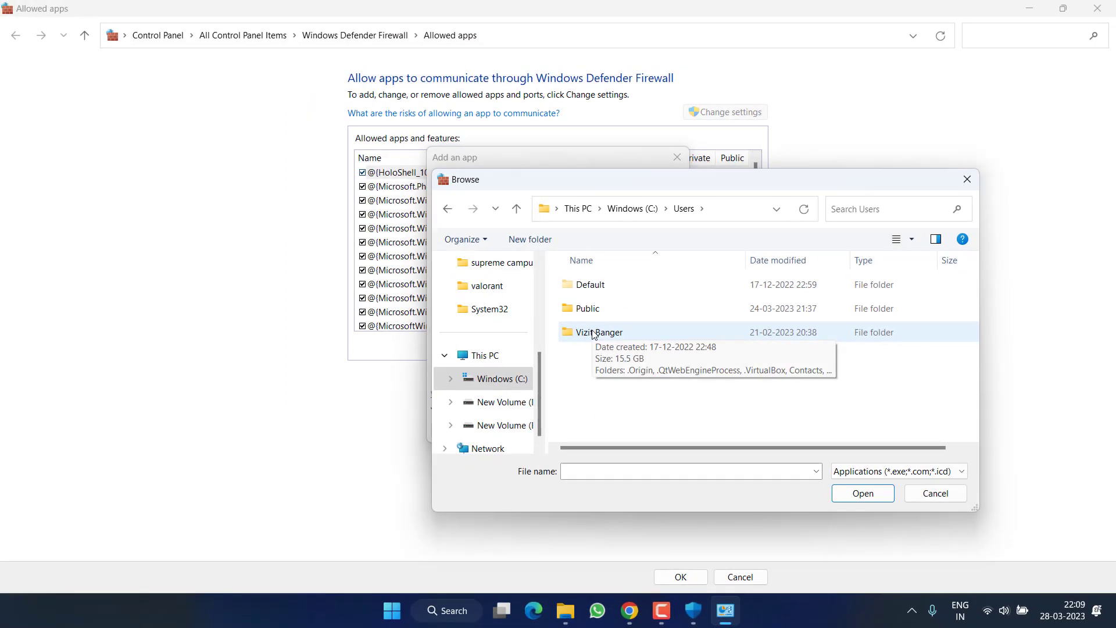
left_click(607, 356)
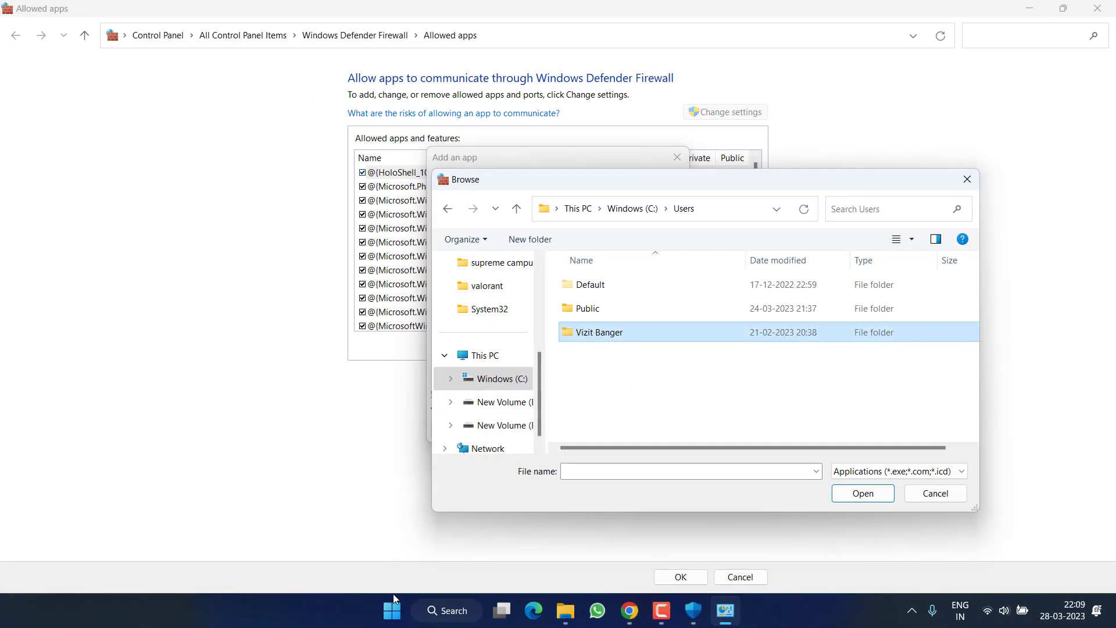
left_click(391, 610)
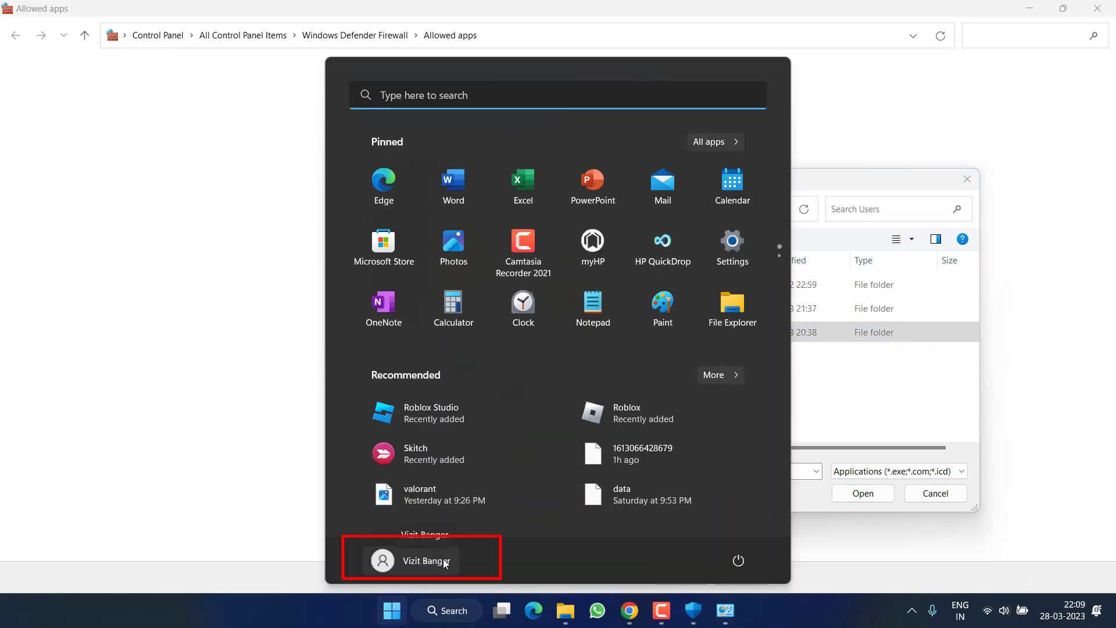
key("Escape")
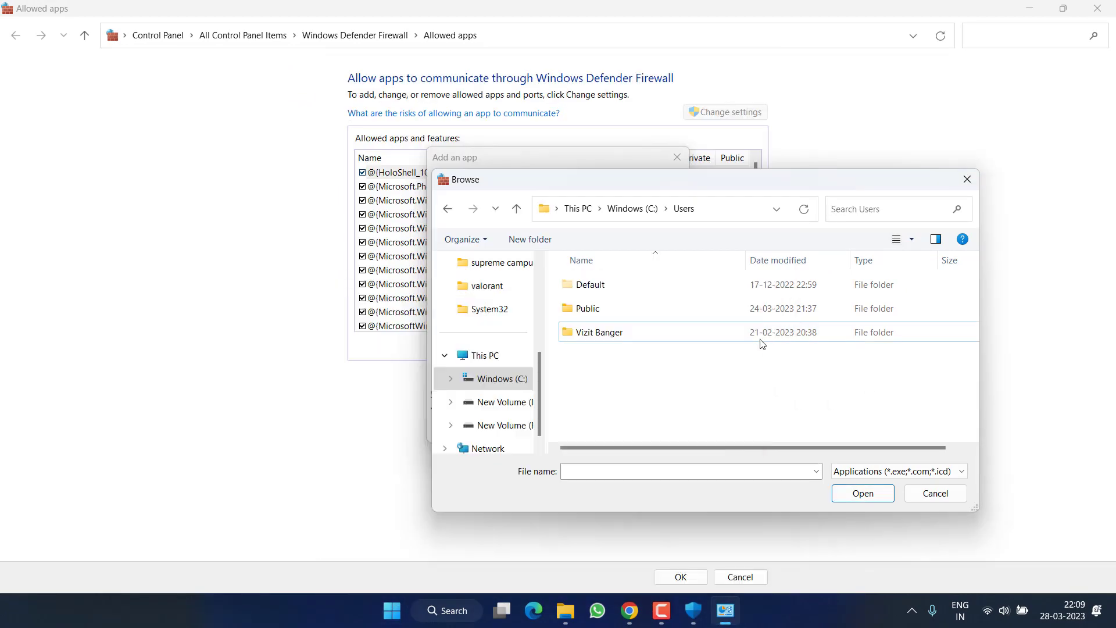
- Select RobloxStudioBeta in AppData\Local\Roblox\Versions\version-872136f0697d4438
double_click(598, 333)
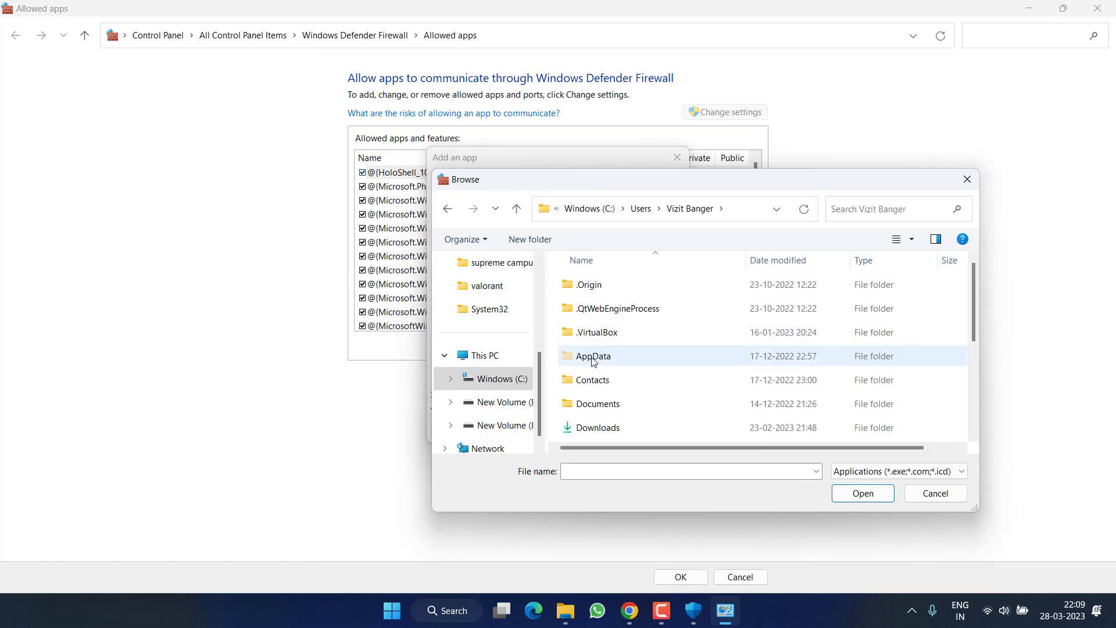
double_click(591, 361)
double_click(578, 284)
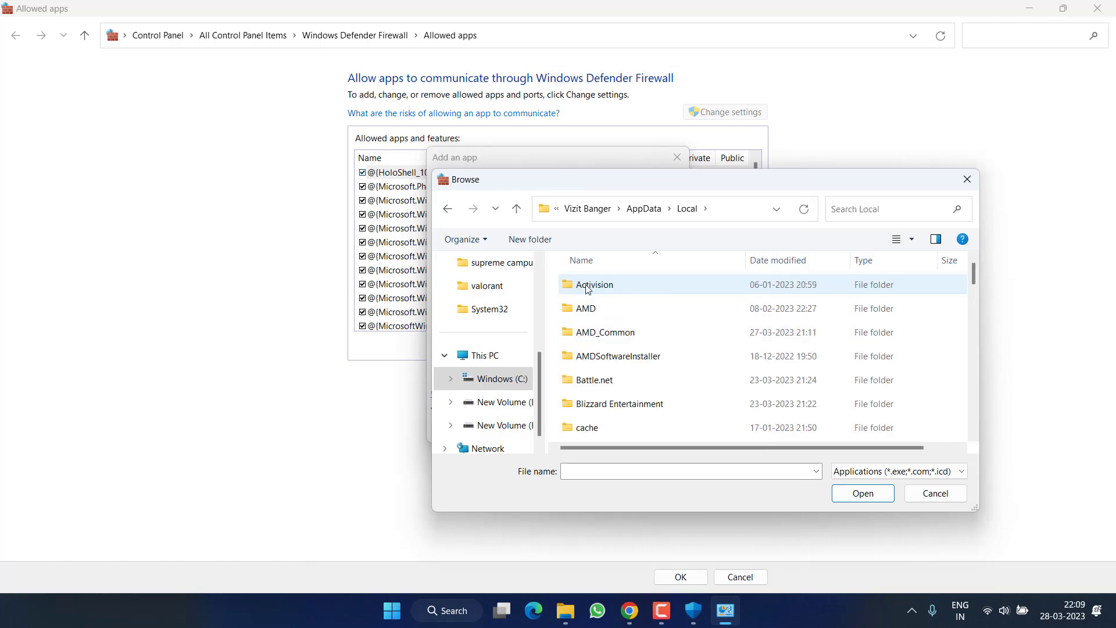
key("r")
double_click(601, 312)
key("v")
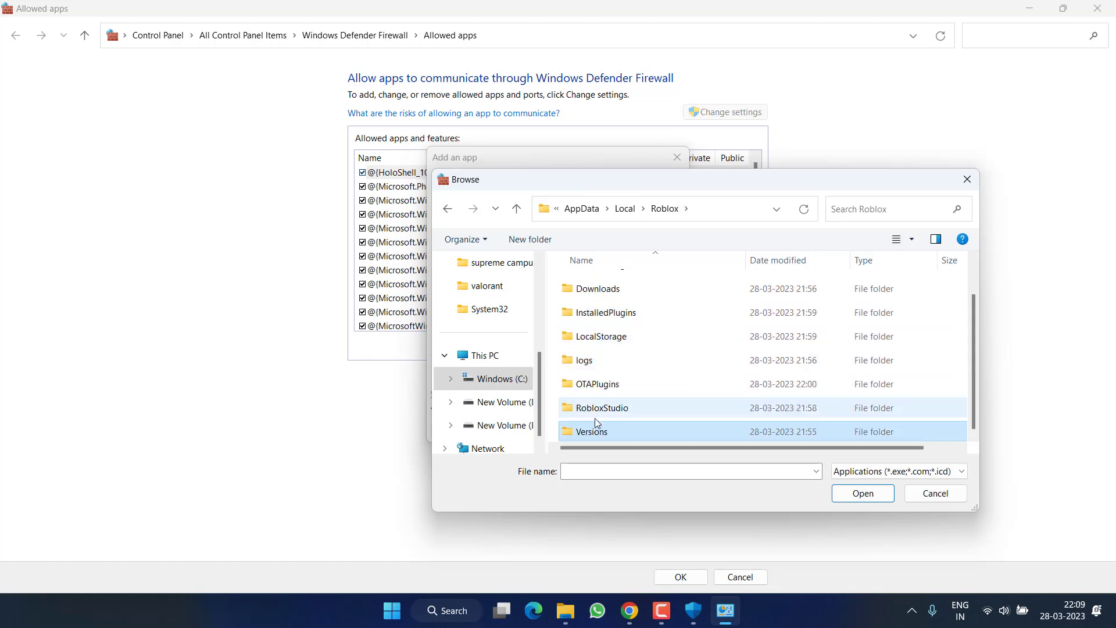
double_click(590, 435)
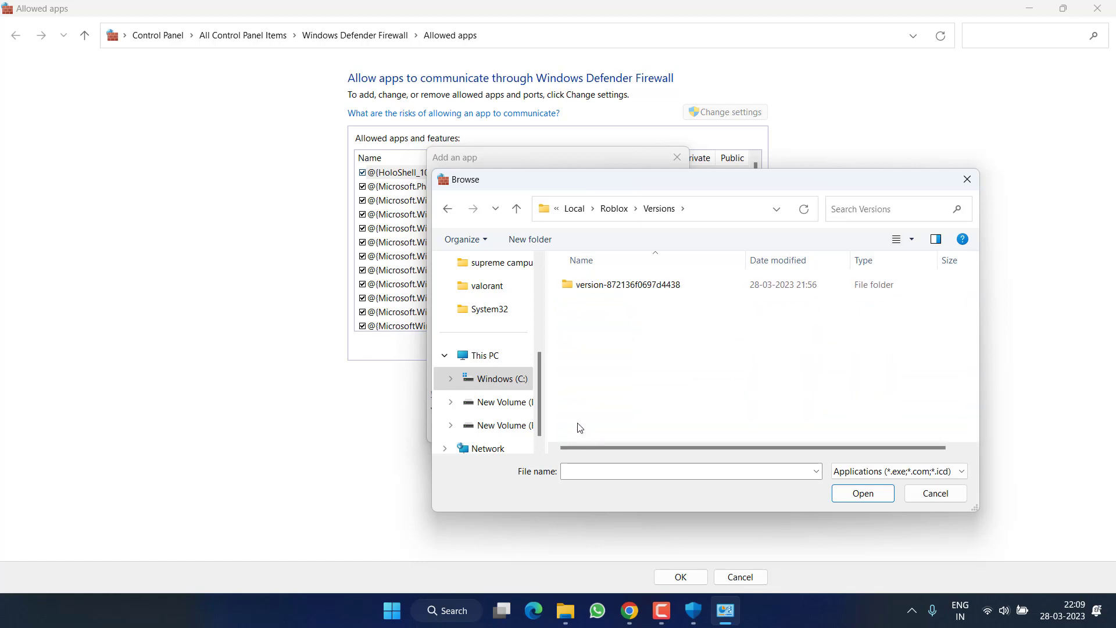
double_click(585, 290)
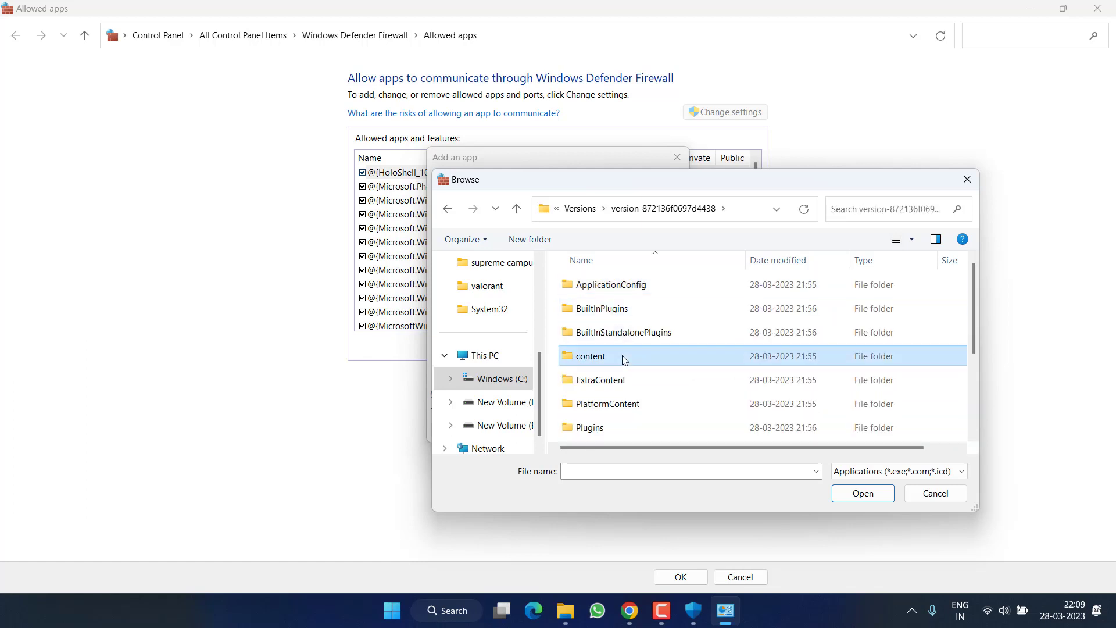
key("r")
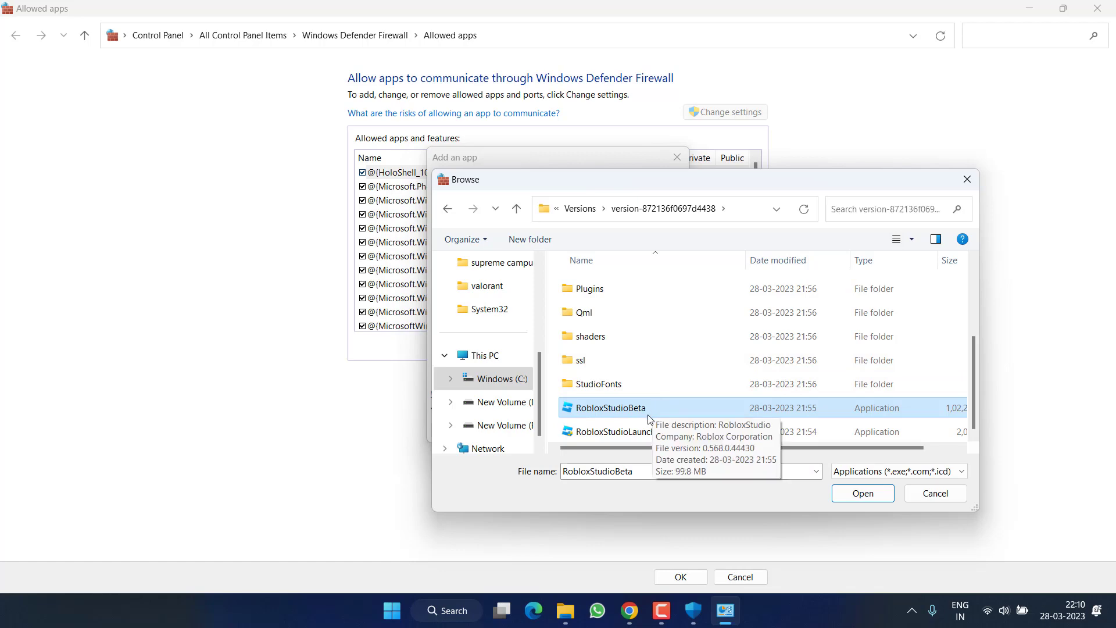
double_click(628, 413)
- Add RobloxStudio, allow it on Private and Public networks, and save
left_click(602, 430)
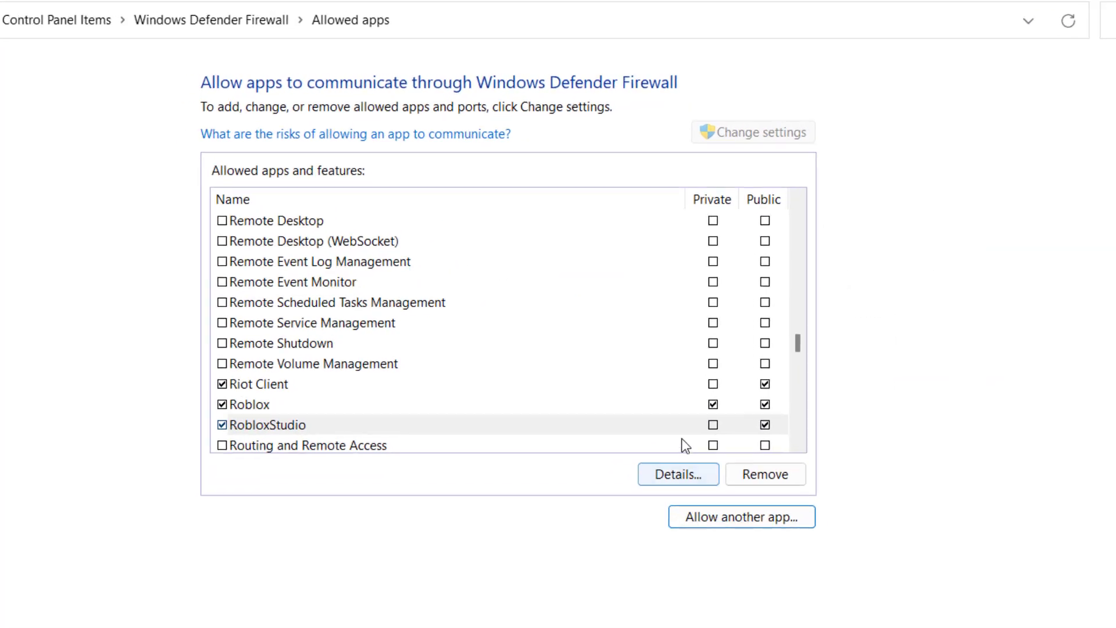
left_click(306, 447)
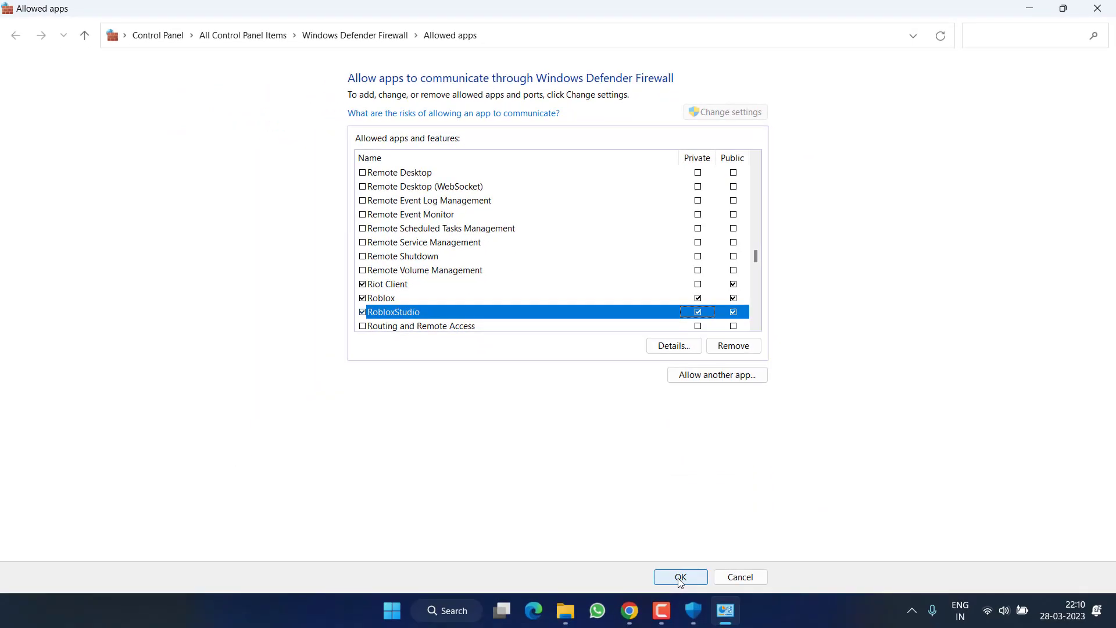
left_click(679, 577)
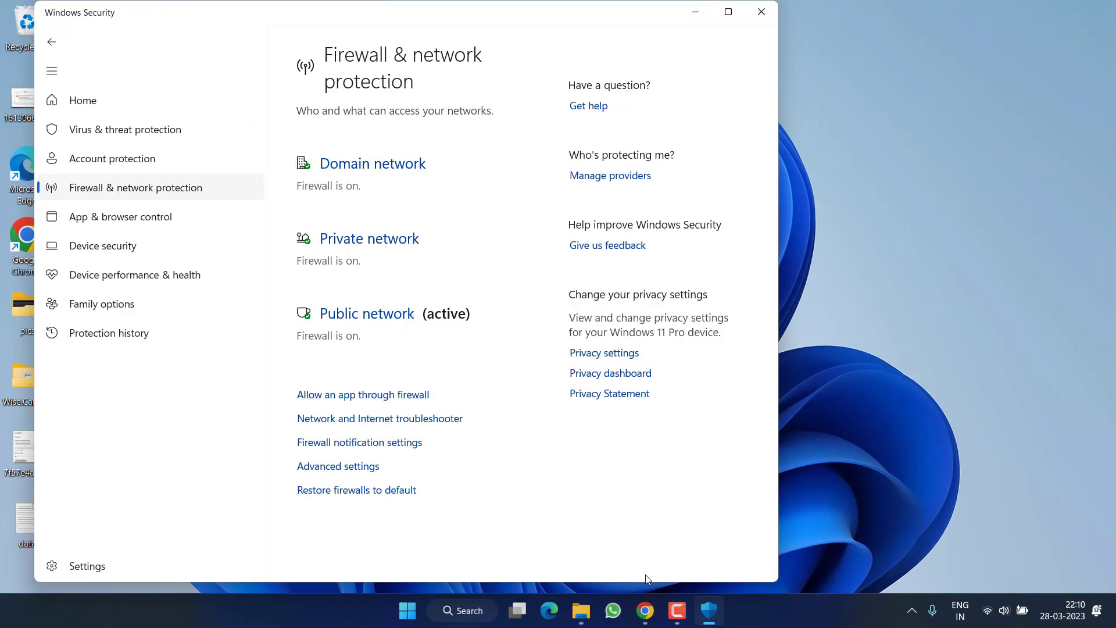
- Minimize Windows Security with Win+D to reveal the desktop
key("super+d")
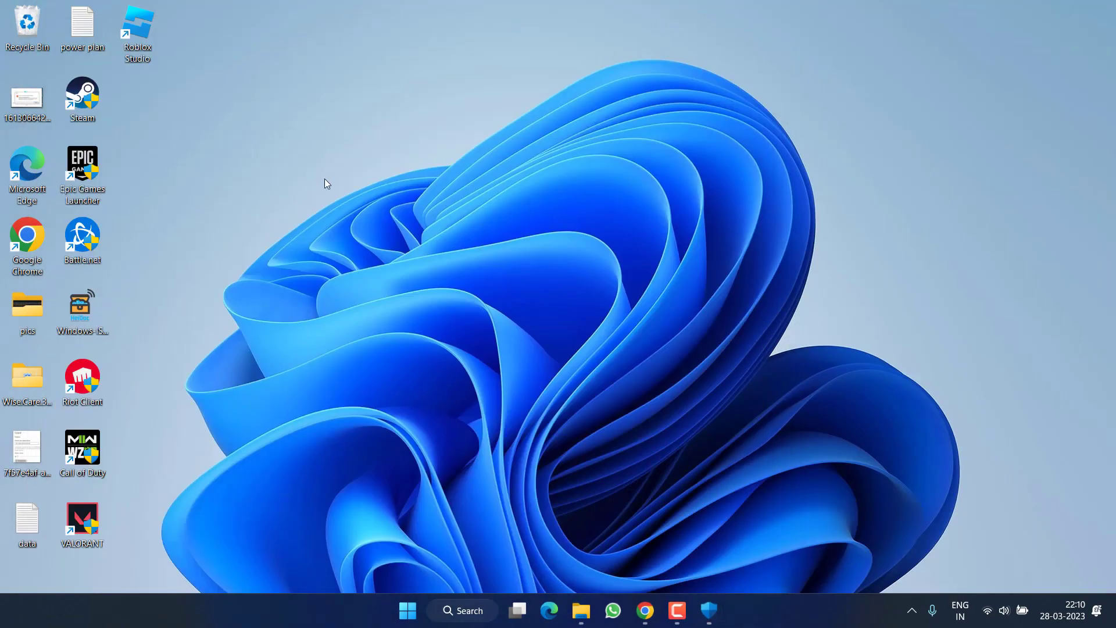